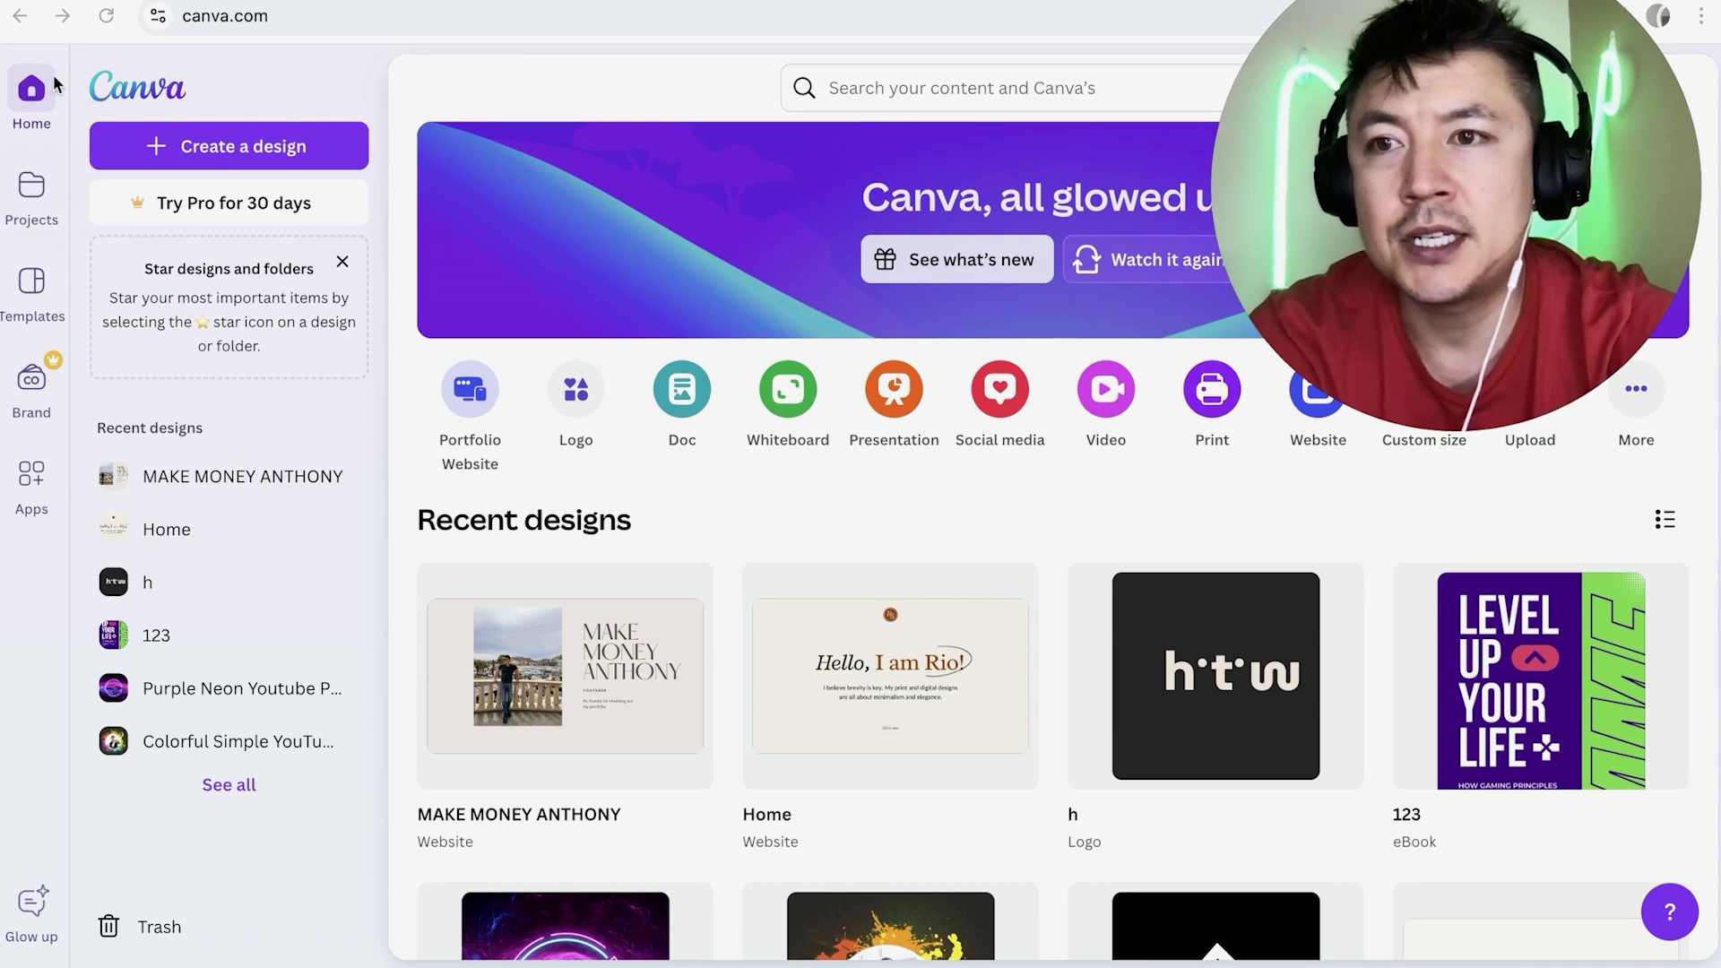
Step: Open the MAKE MONEY ANTHONY design from your designs list, review both pages, and start editing
click(30, 188)
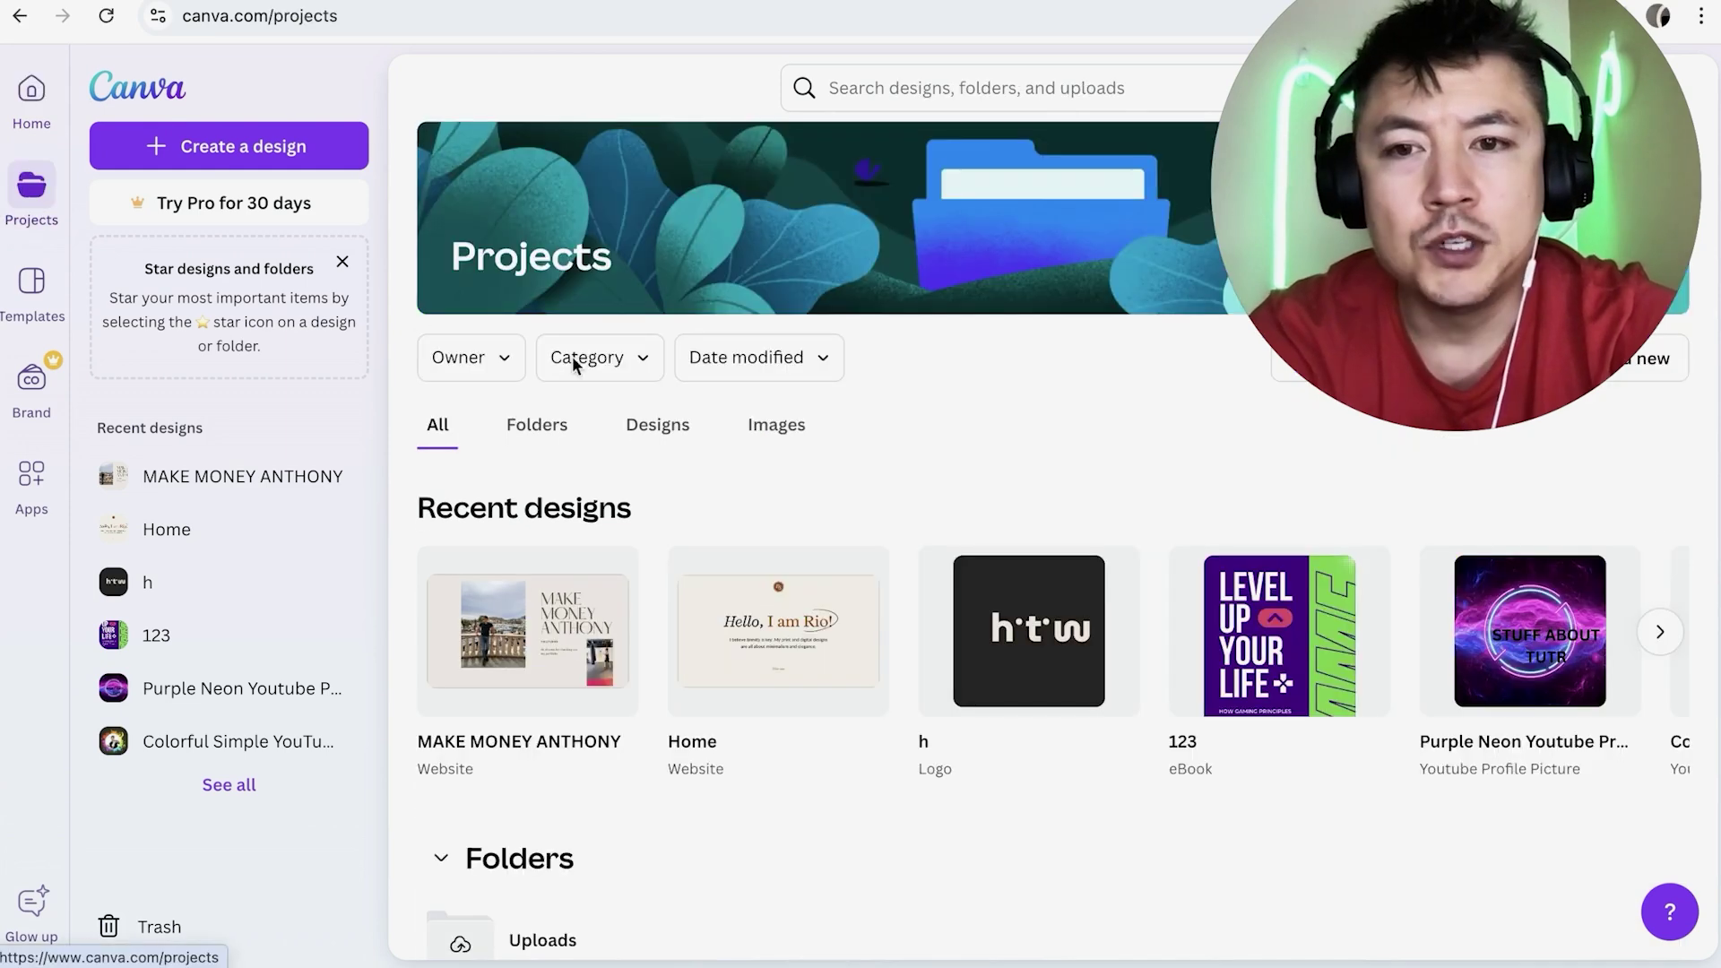
scroll(915, 471, down, 1)
scroll(915, 471, up, 1)
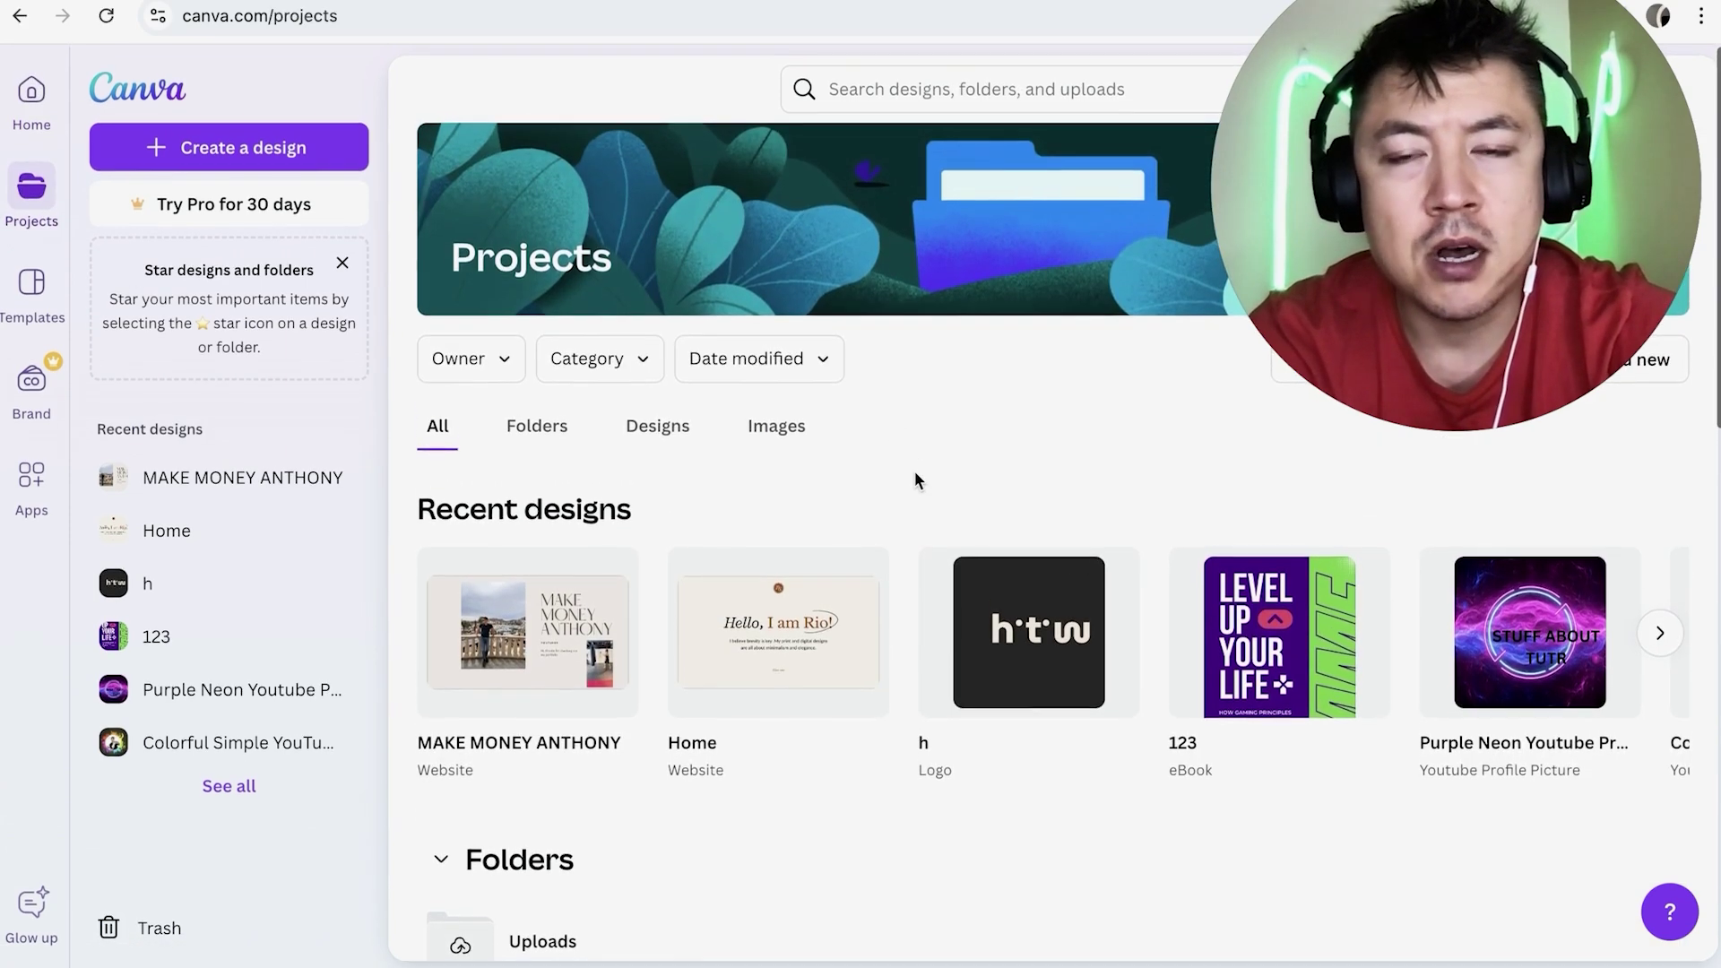
mouse_move(788, 691)
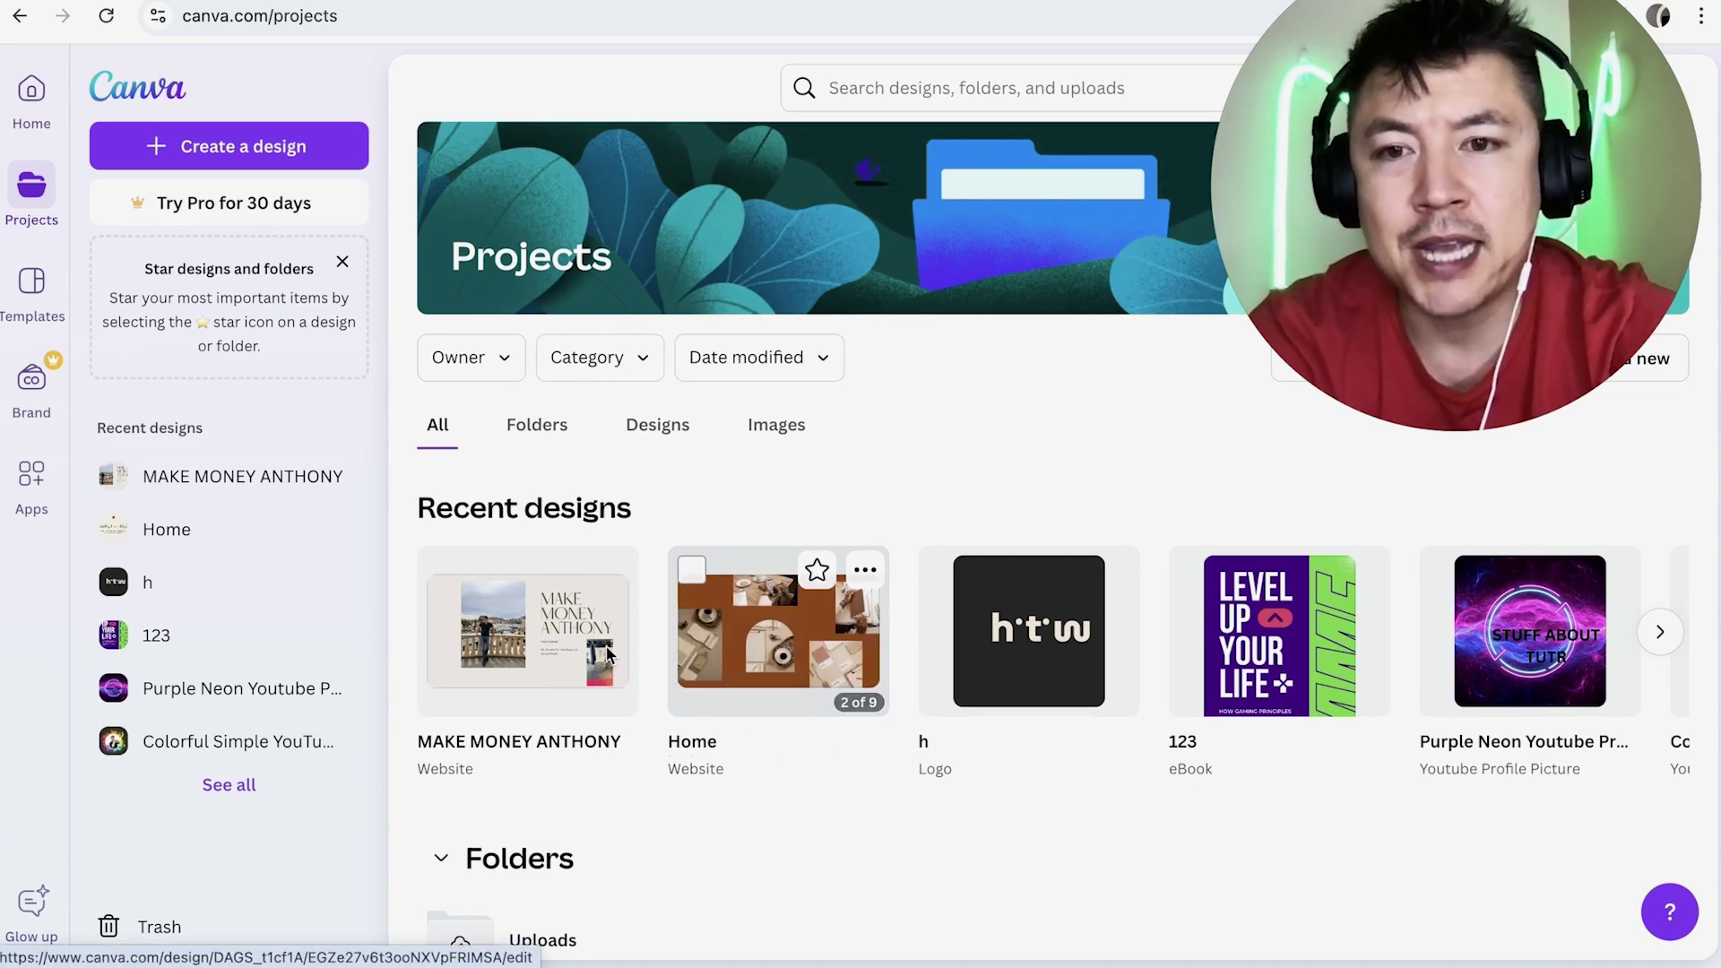
click(527, 645)
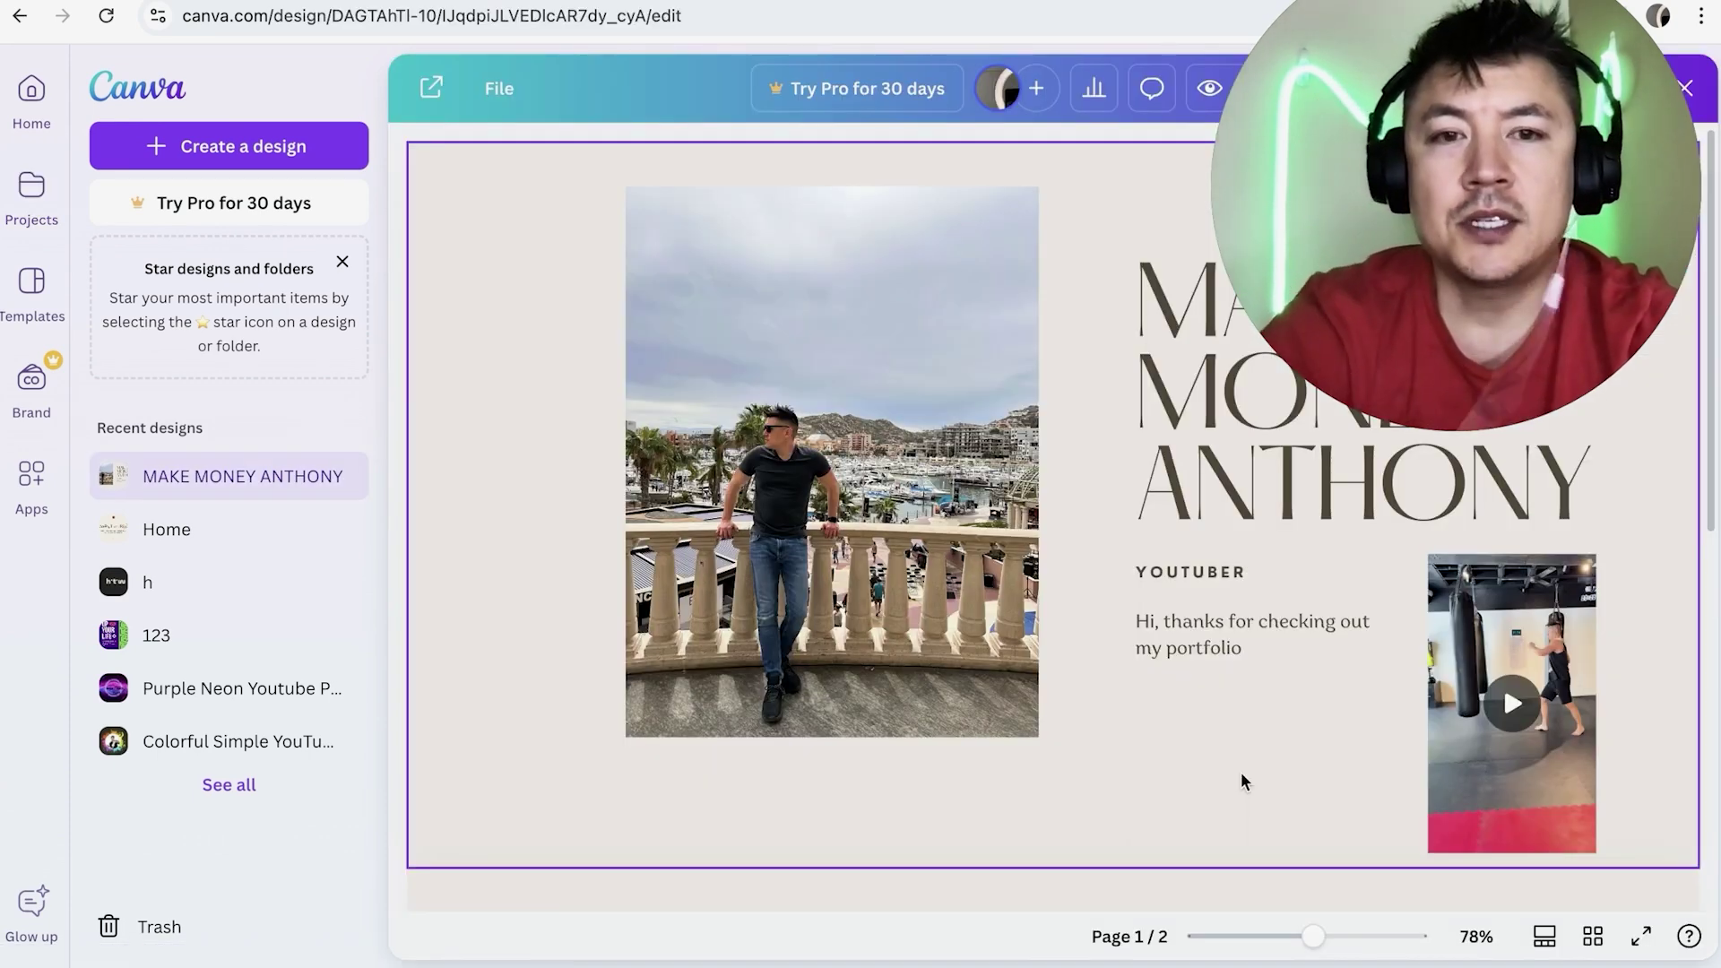
scroll(1165, 680, down, 8)
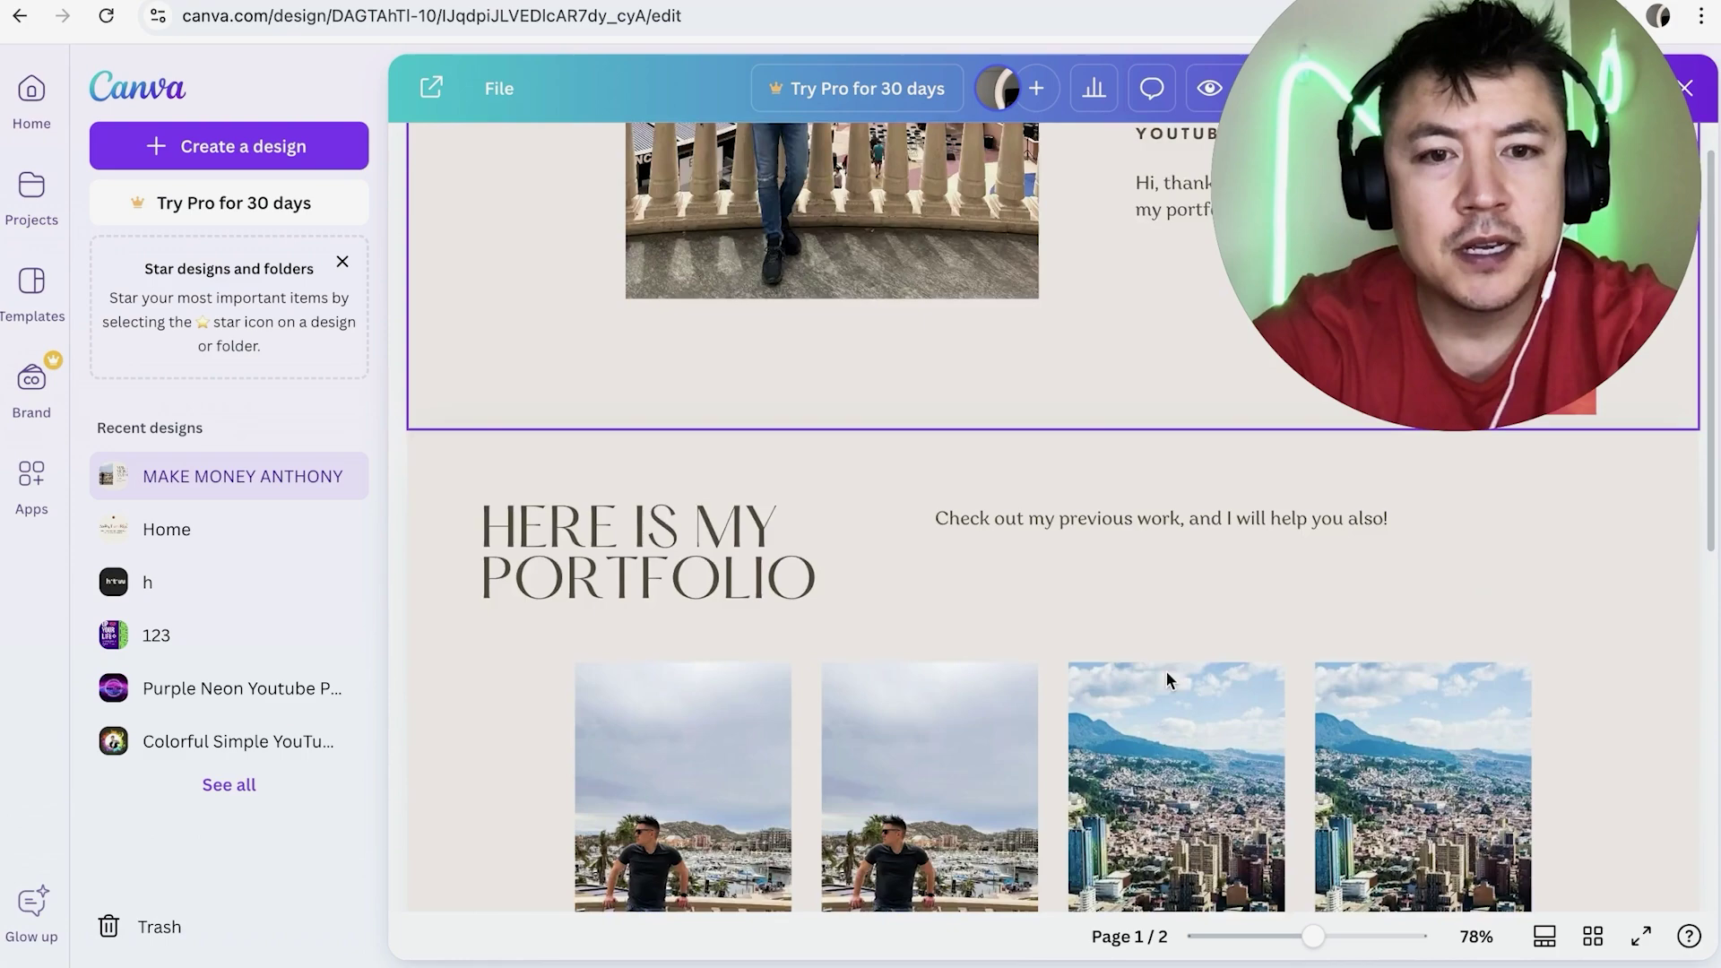
scroll(1165, 680, up, 8)
scroll(1165, 680, down, 2)
scroll(1166, 679, down, 5)
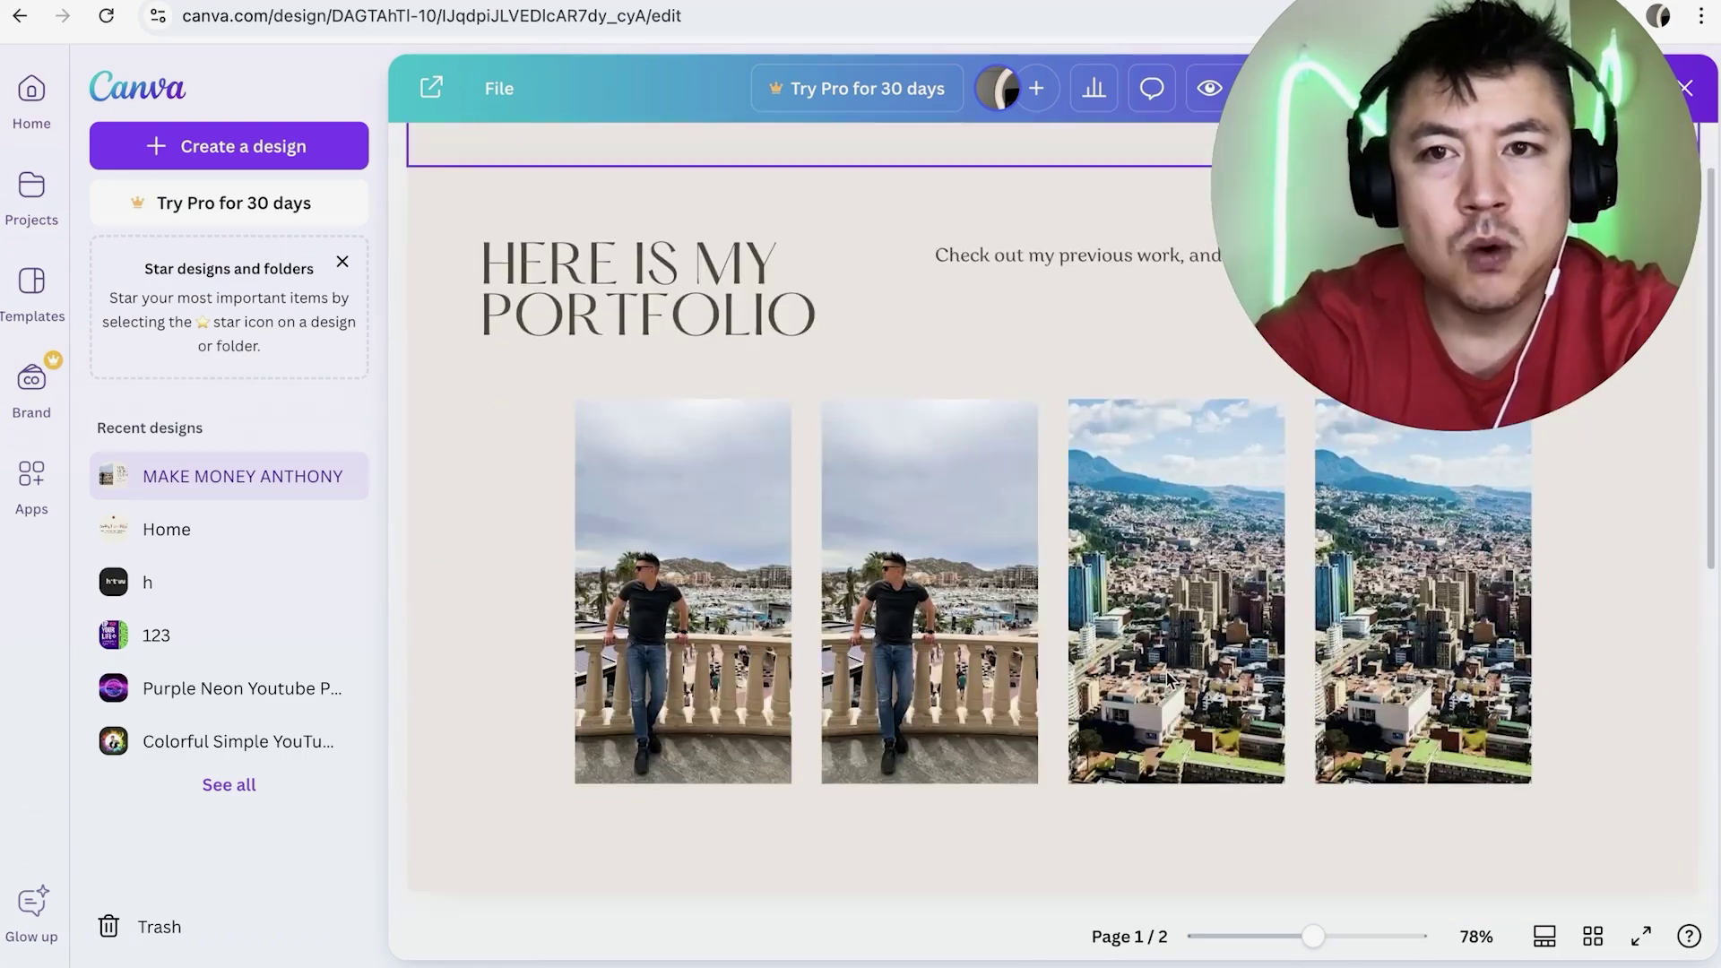
scroll(1165, 679, up, 7)
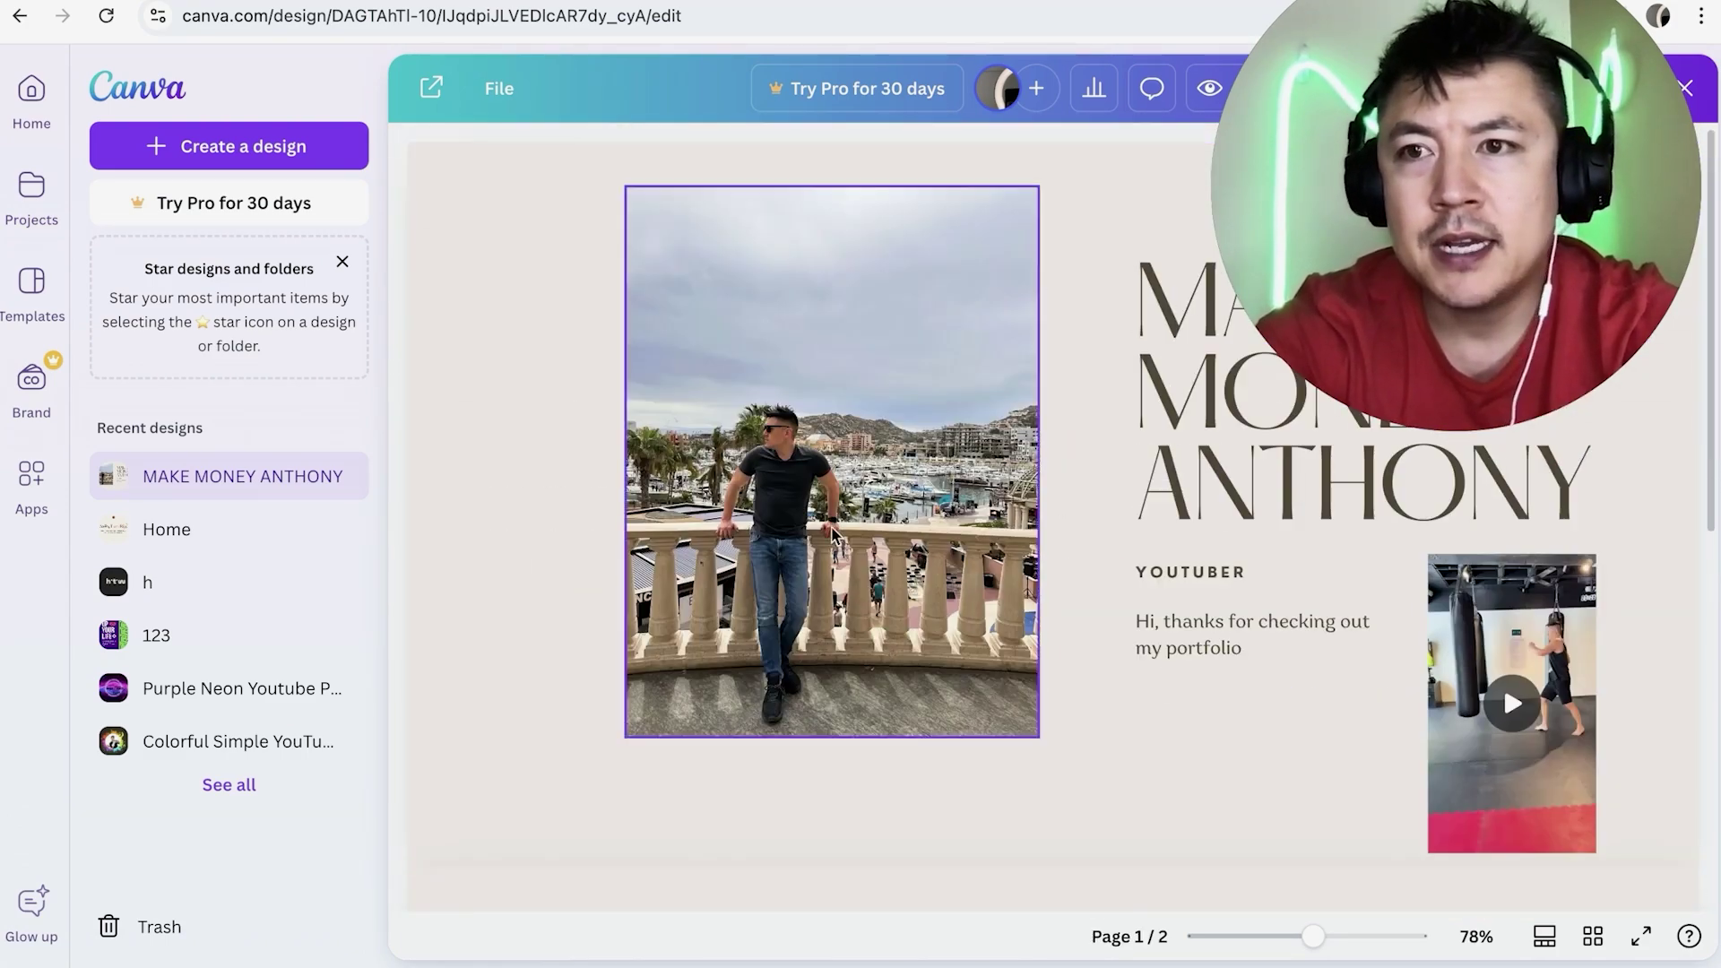
click(594, 343)
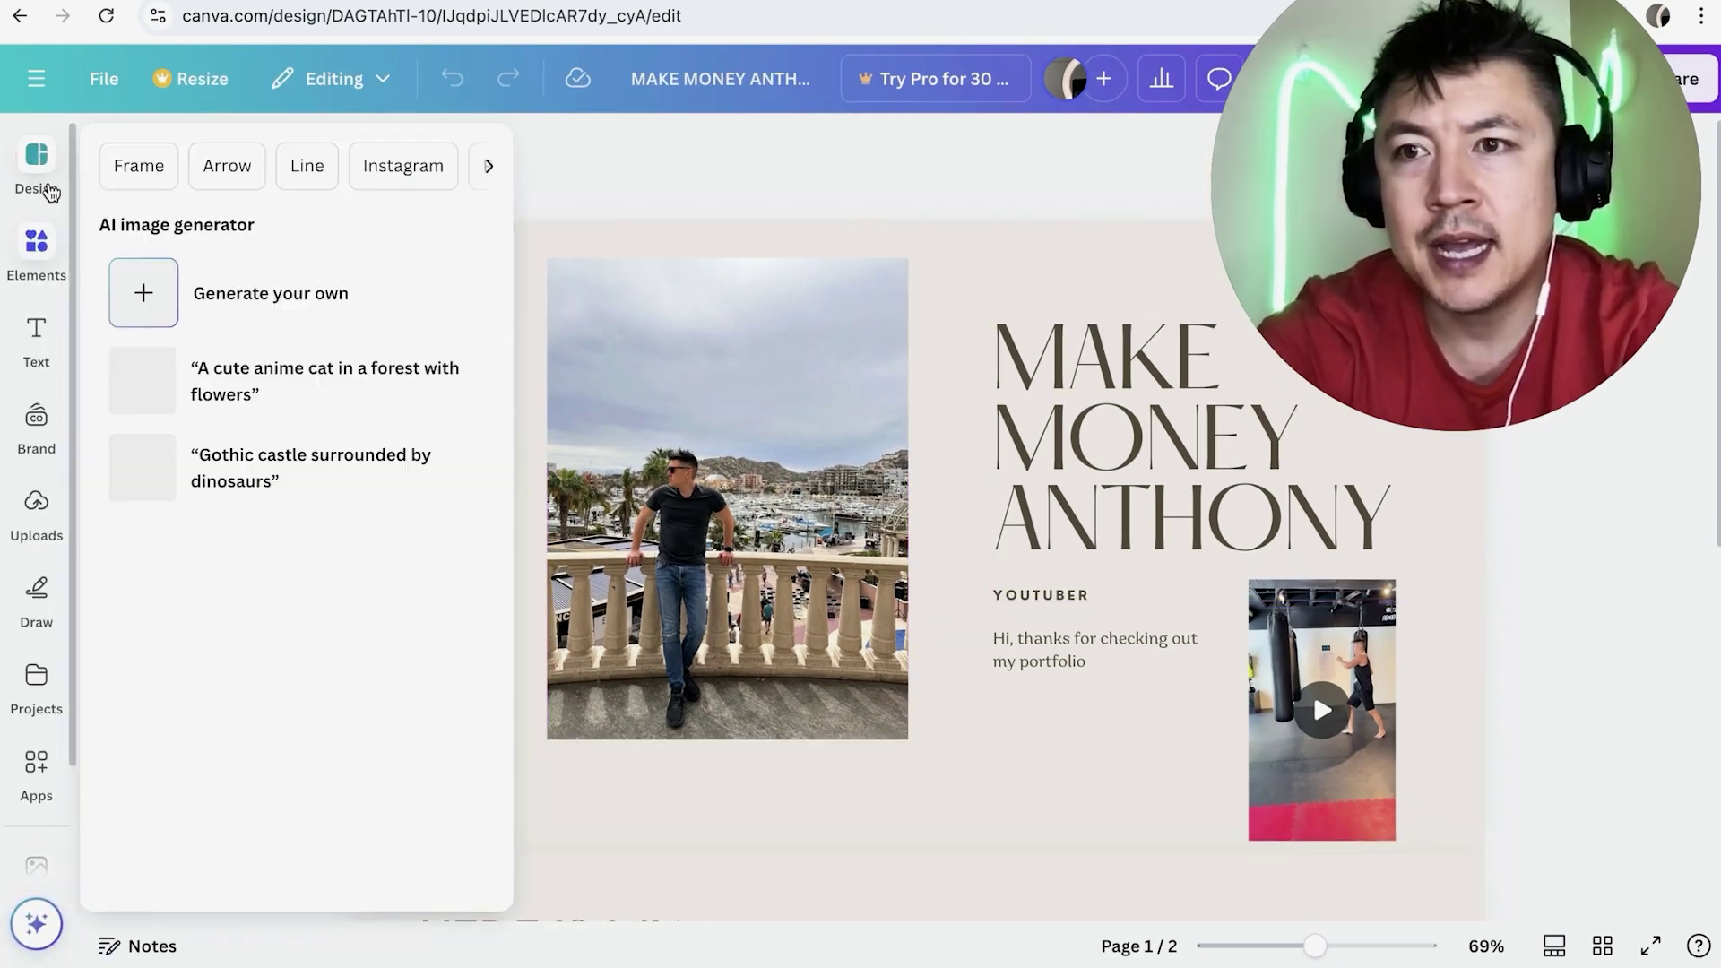
Step: Search Elements for 'gallery' and show all Frames results
click(38, 175)
click(16, 262)
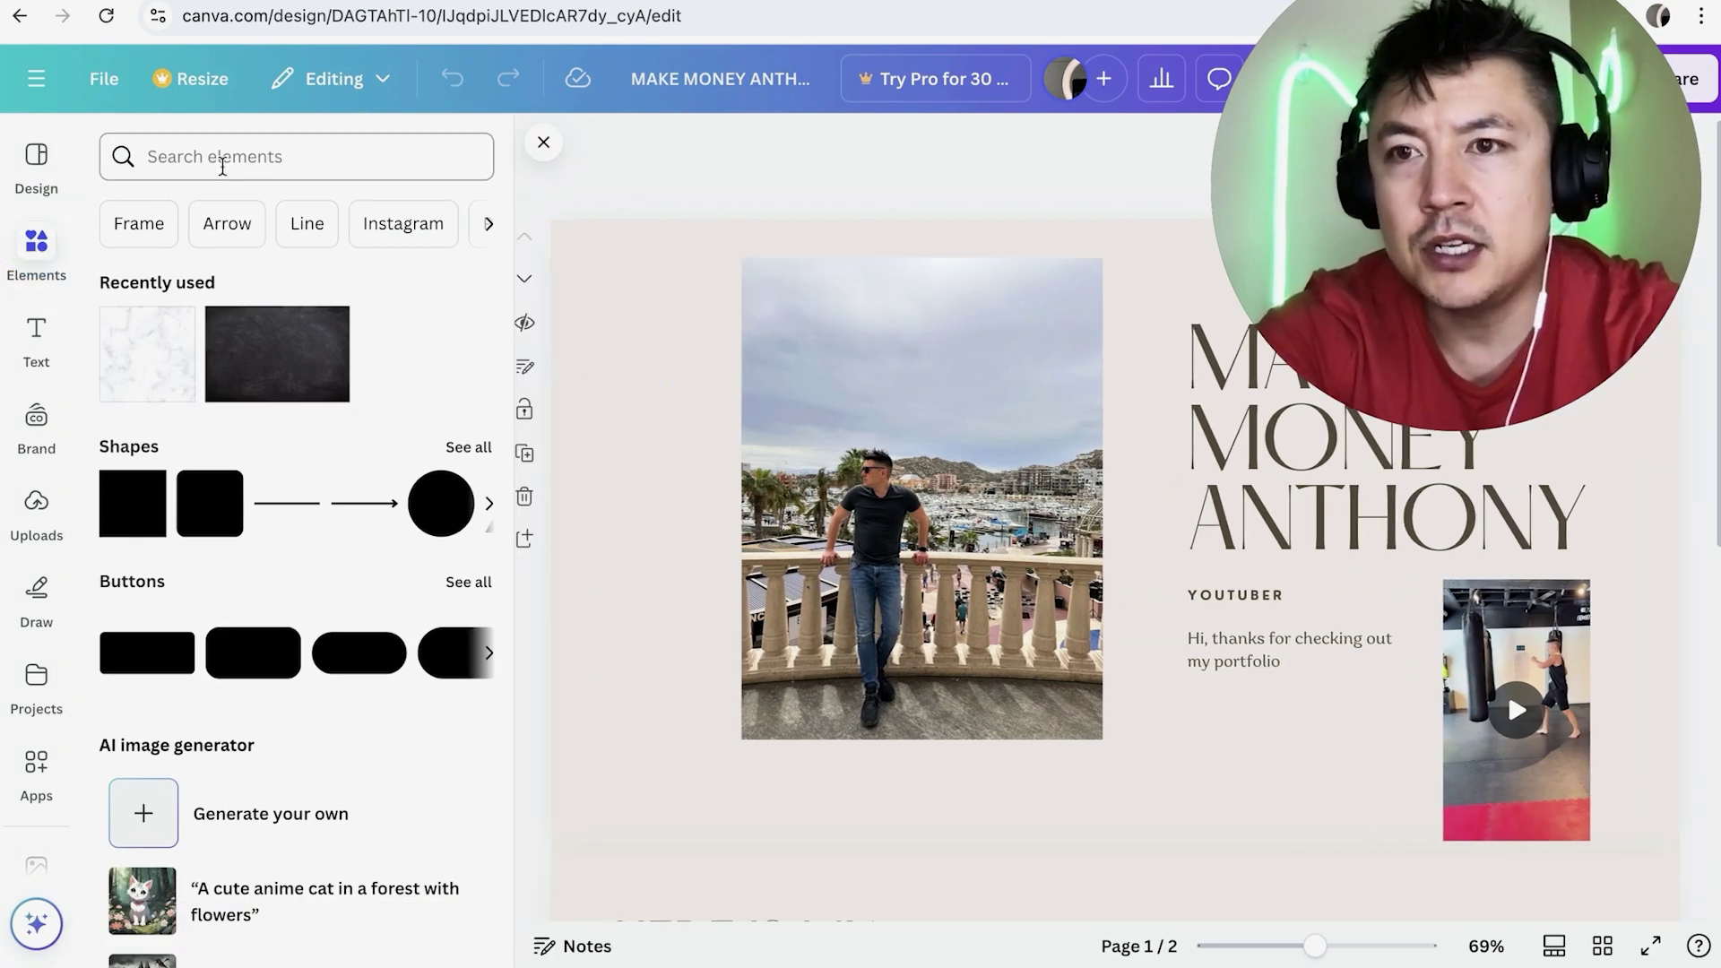
click(193, 158)
text(gallery)
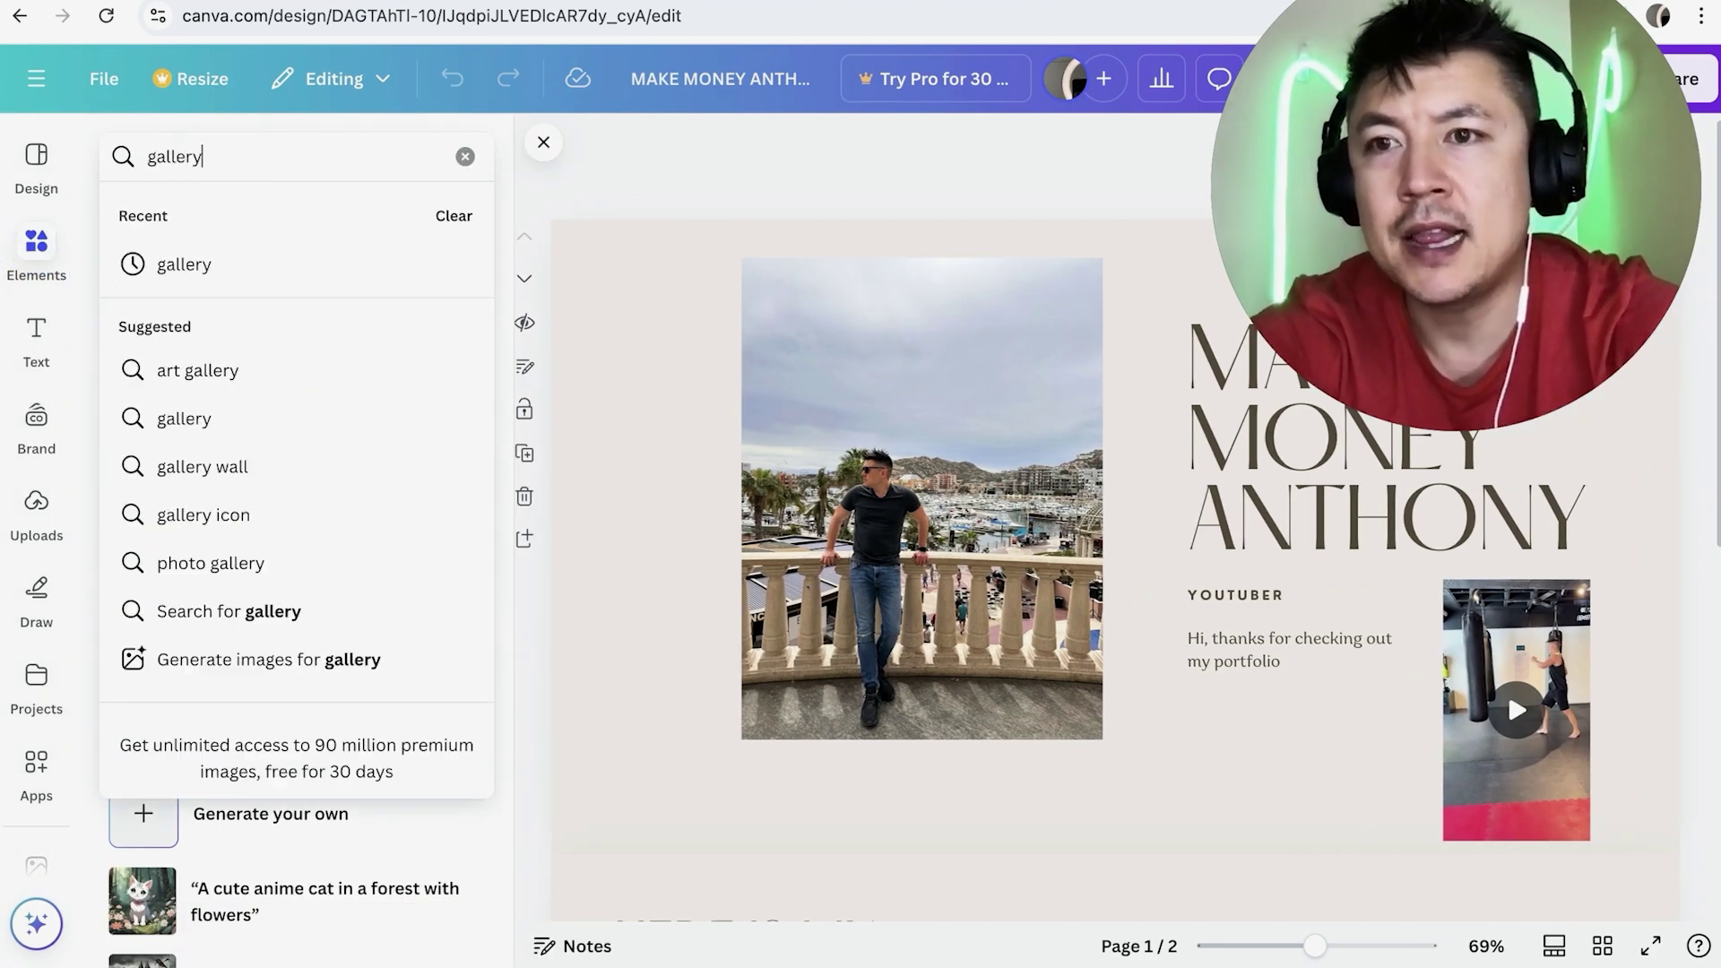
key(Return)
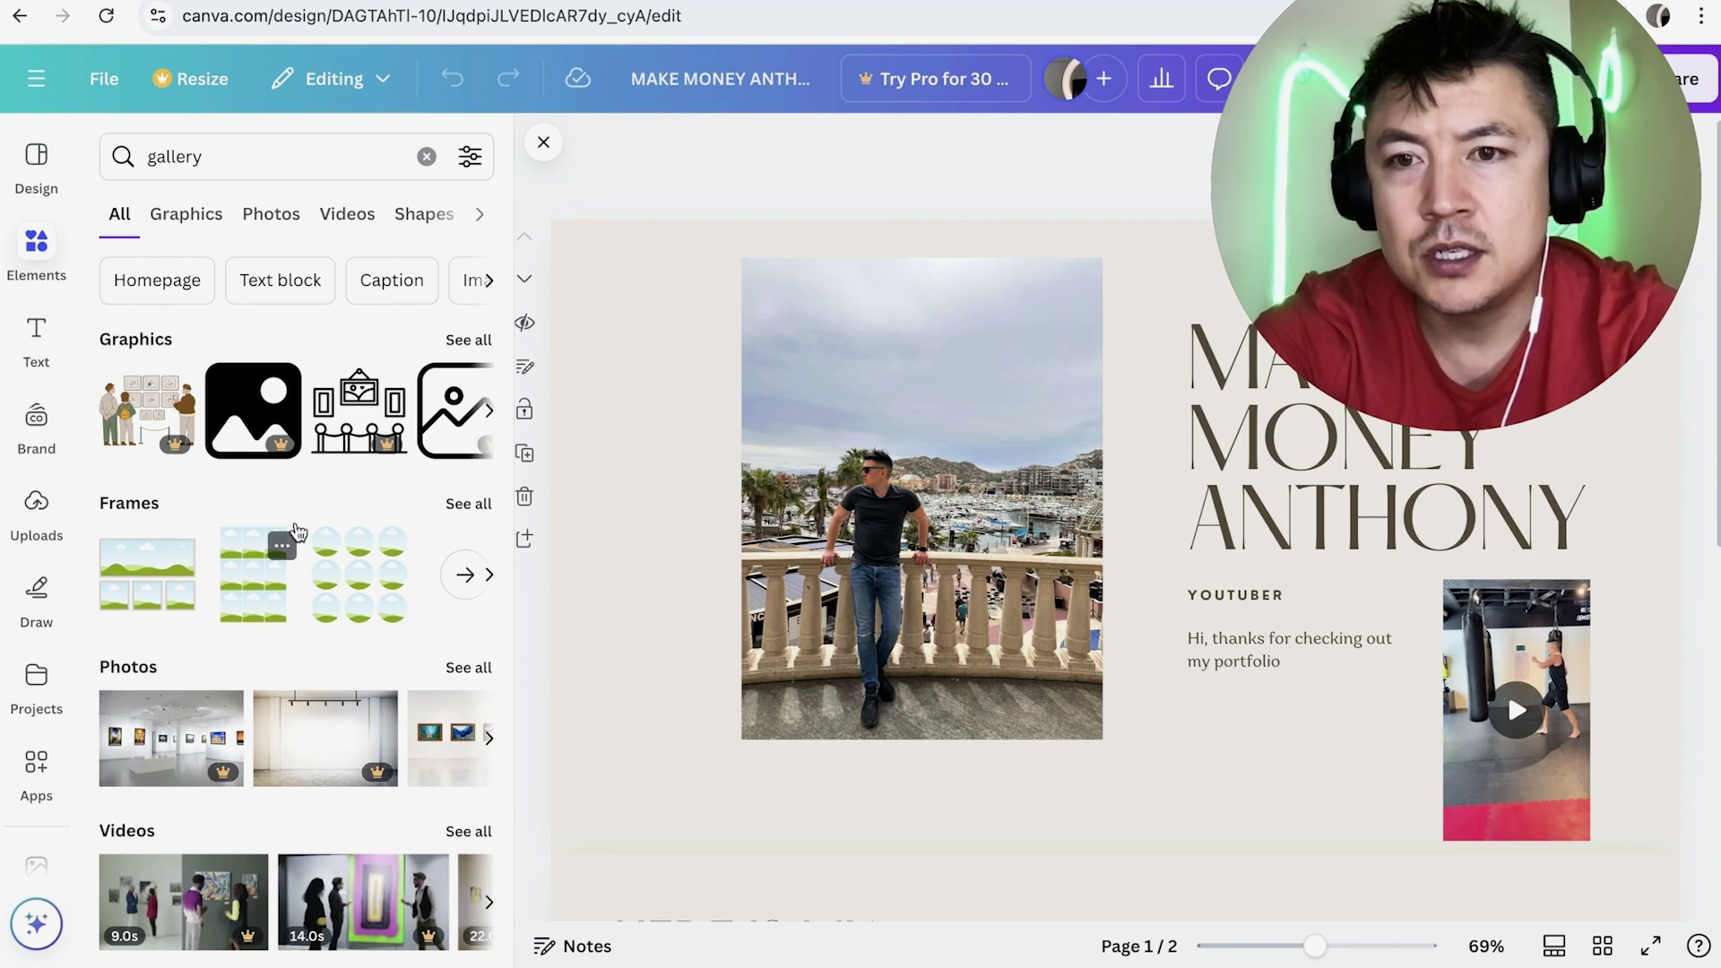
click(467, 504)
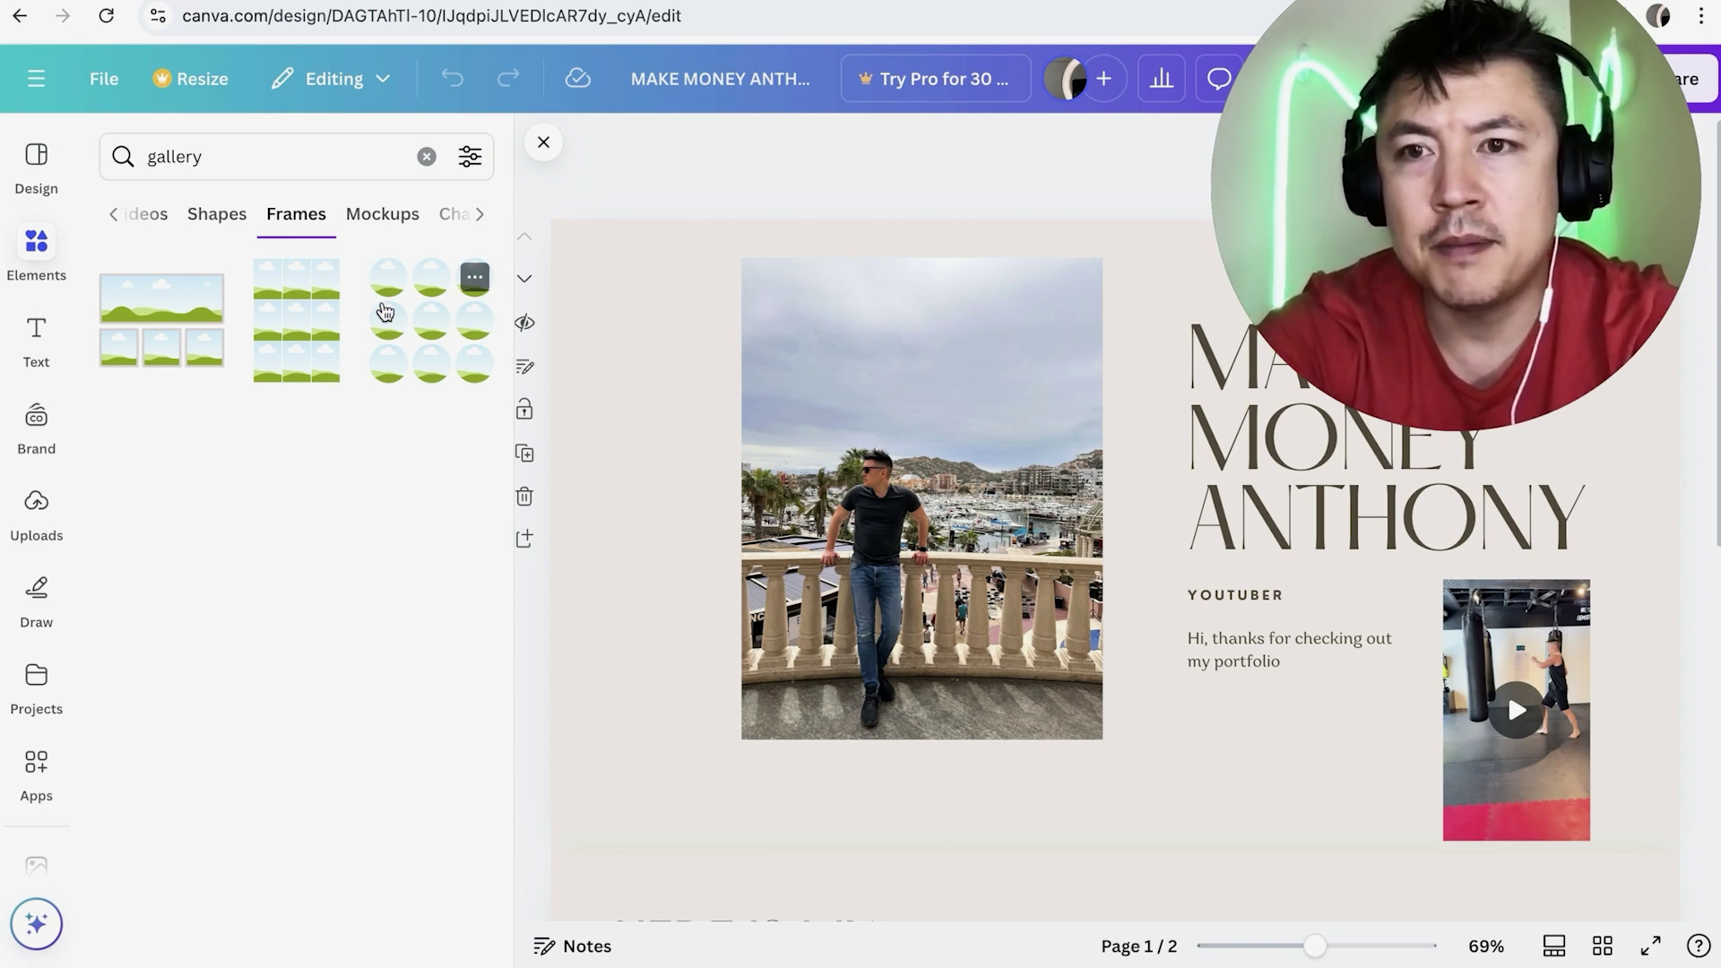
Step: Drag the 3x3 grid photo frame from Elements onto the design
click(298, 327)
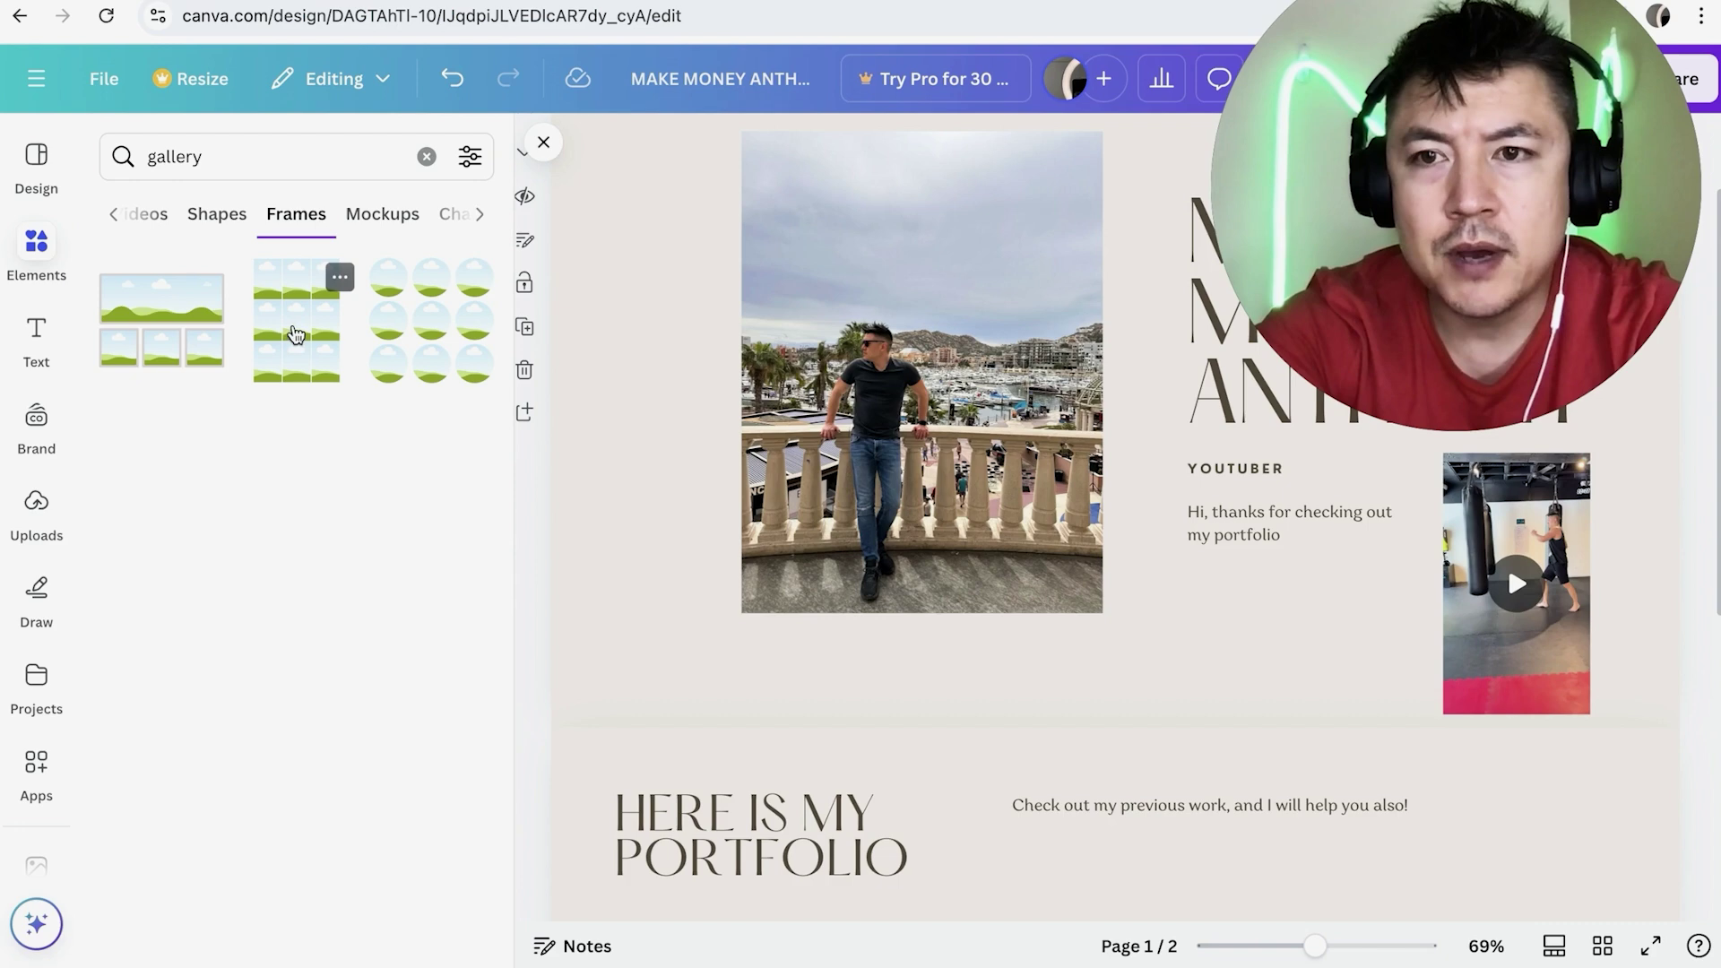
drag(296, 334, 638, 472)
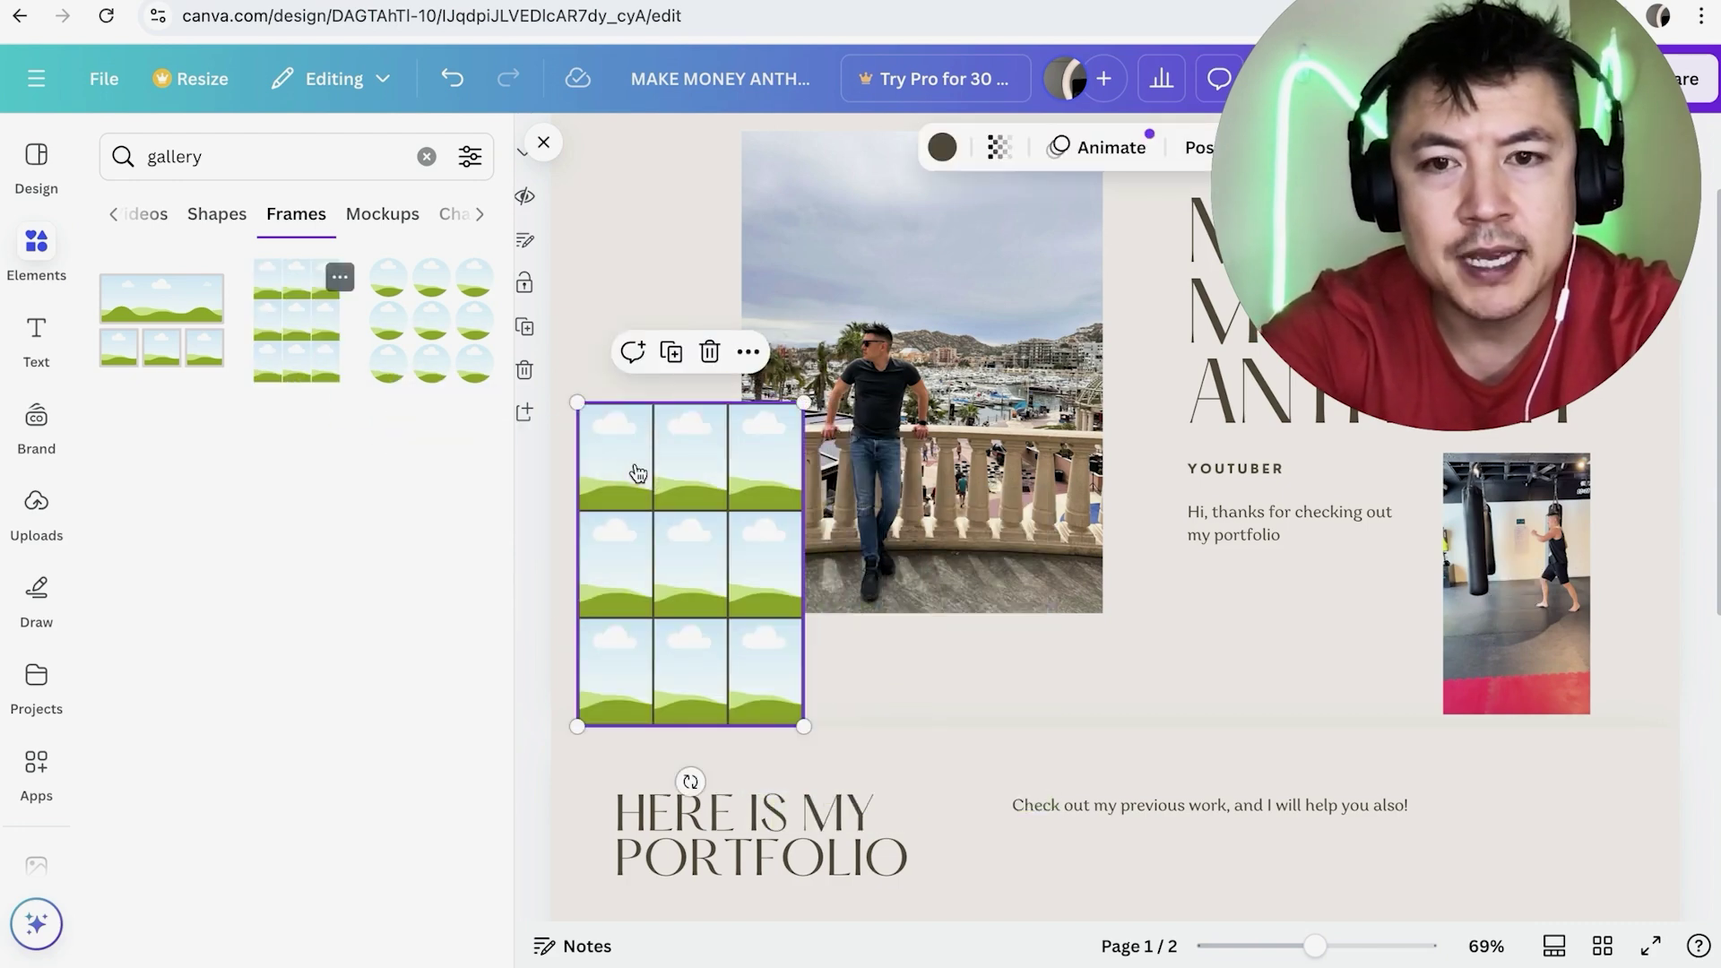
scroll(921, 487, down, 3)
scroll(897, 466, up, 2)
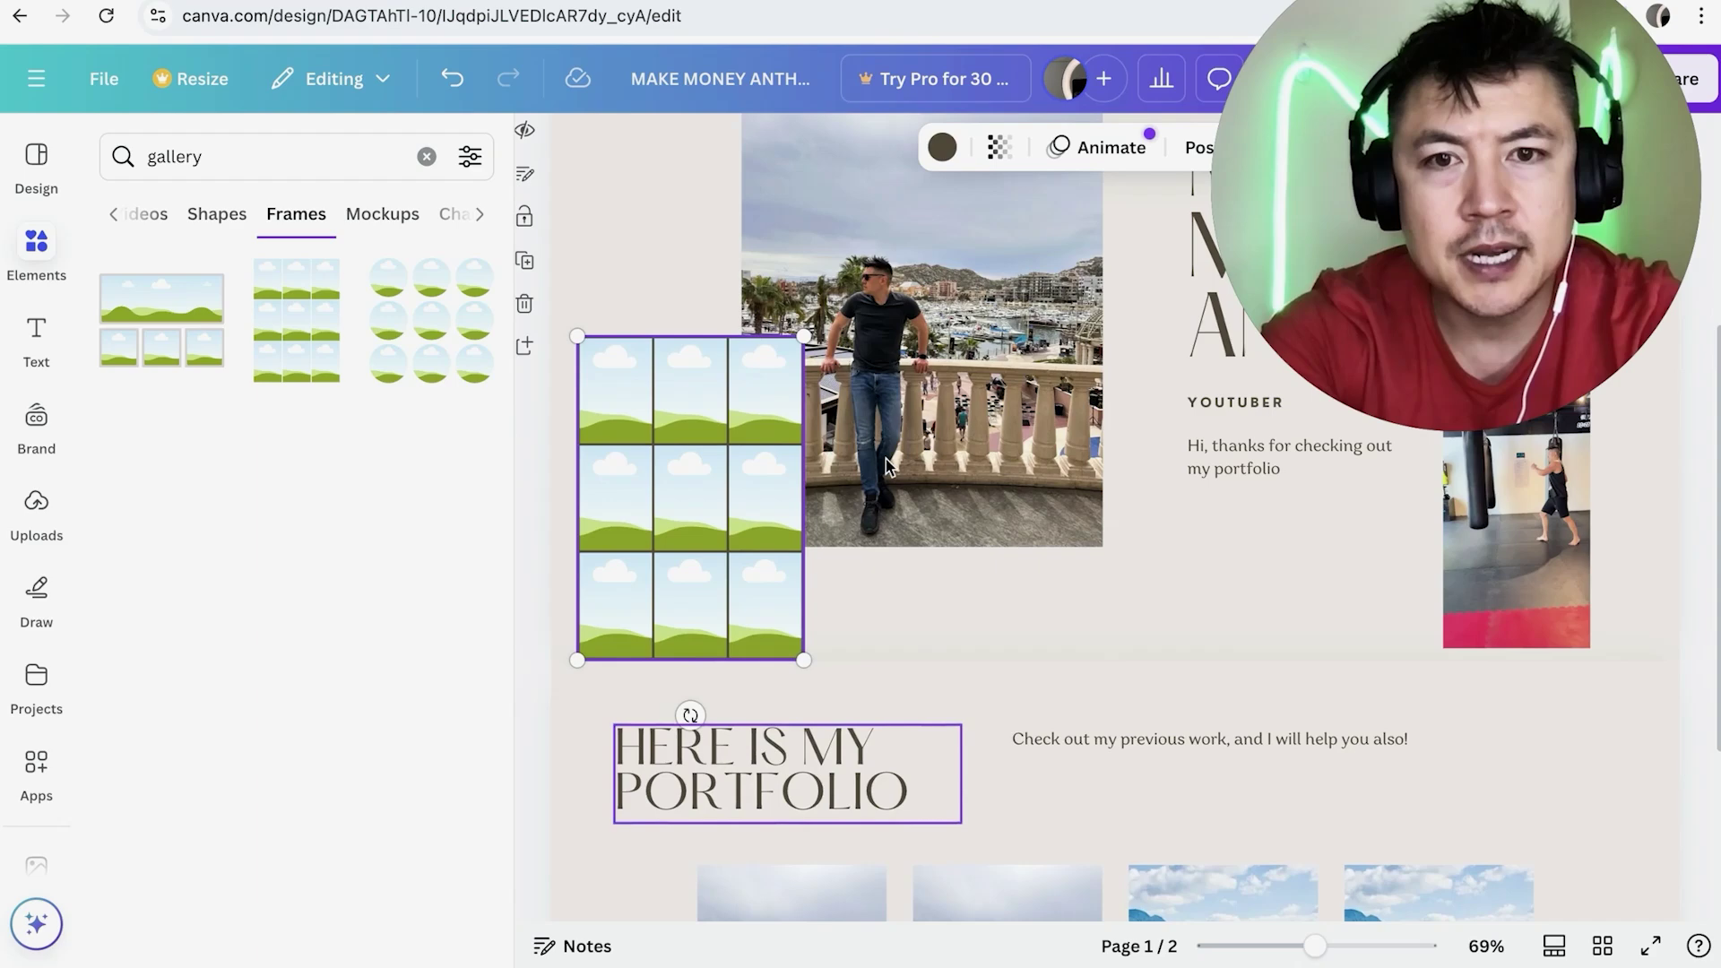
scroll(999, 536, down, 5)
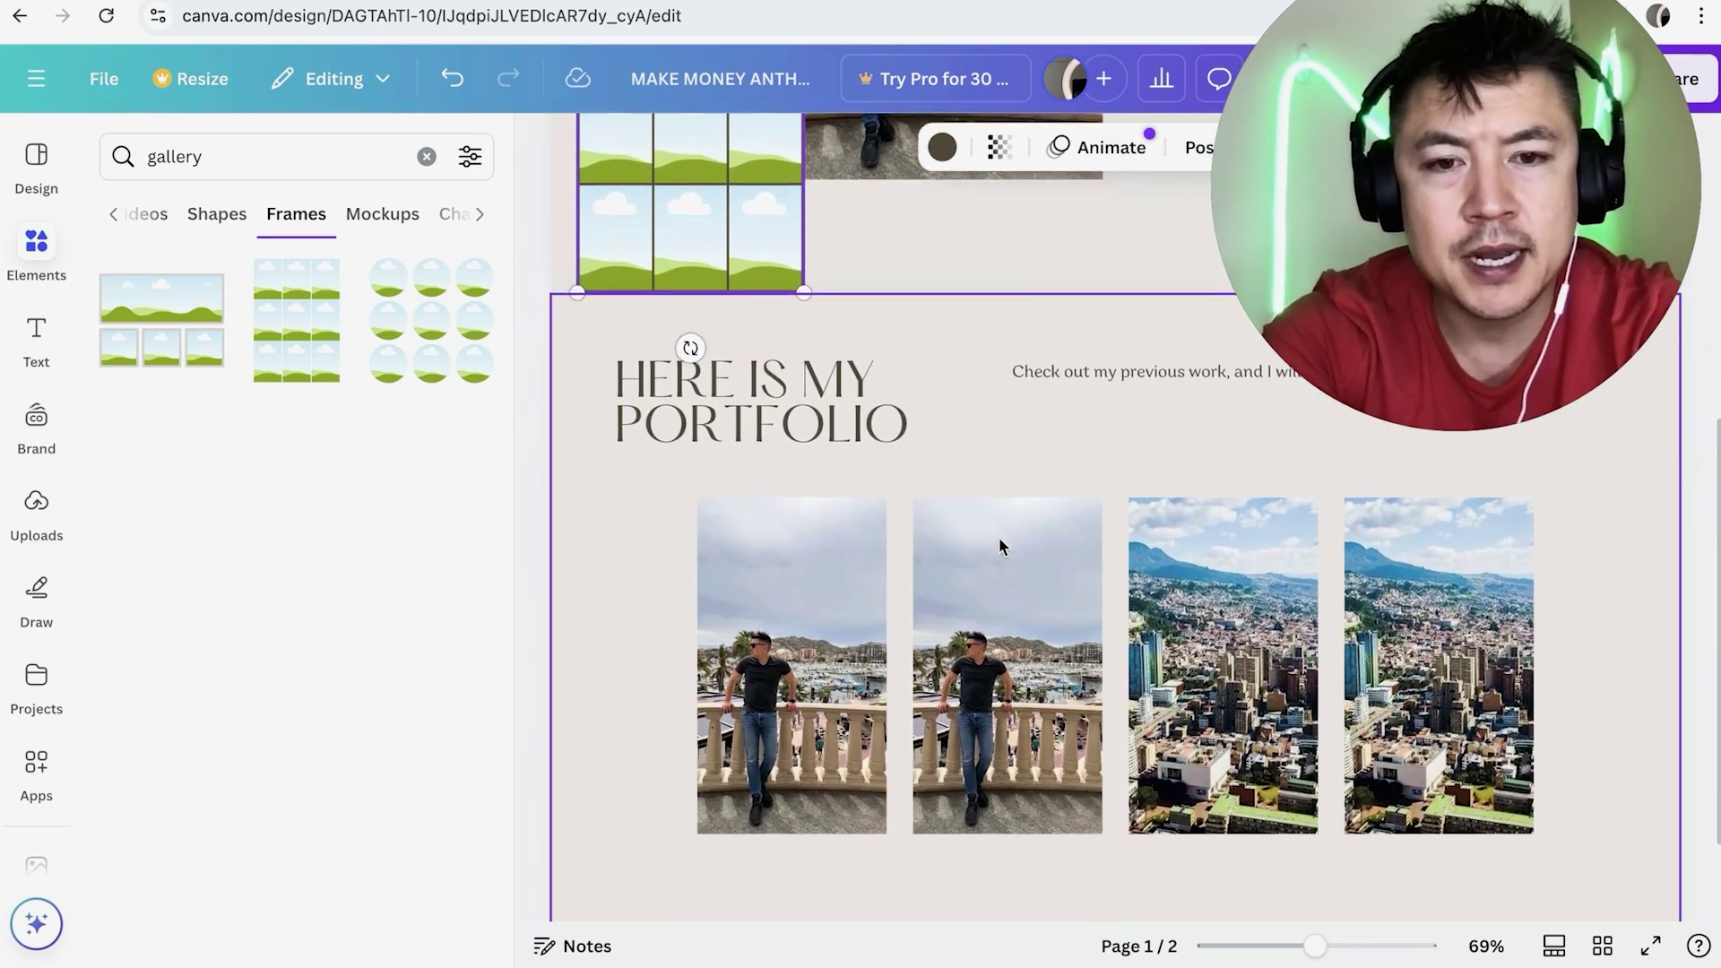
drag(747, 199, 1067, 789)
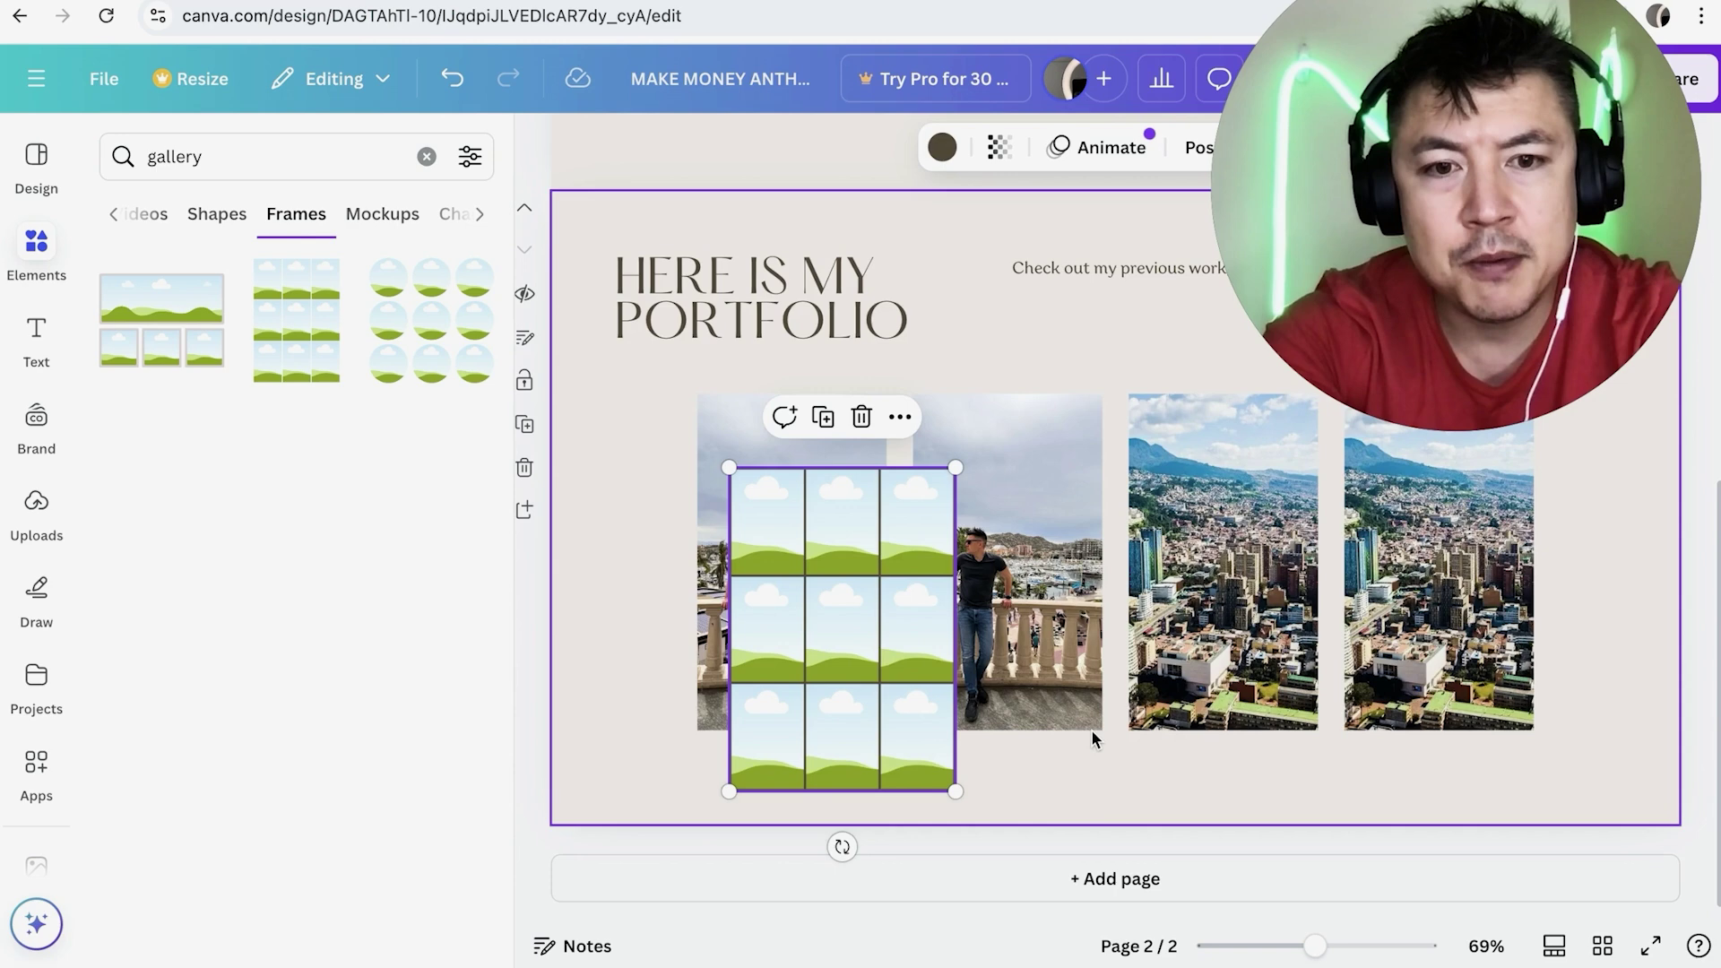
Step: Add a third page, move the 3x3 grid frame onto it, and enlarge it
click(1098, 879)
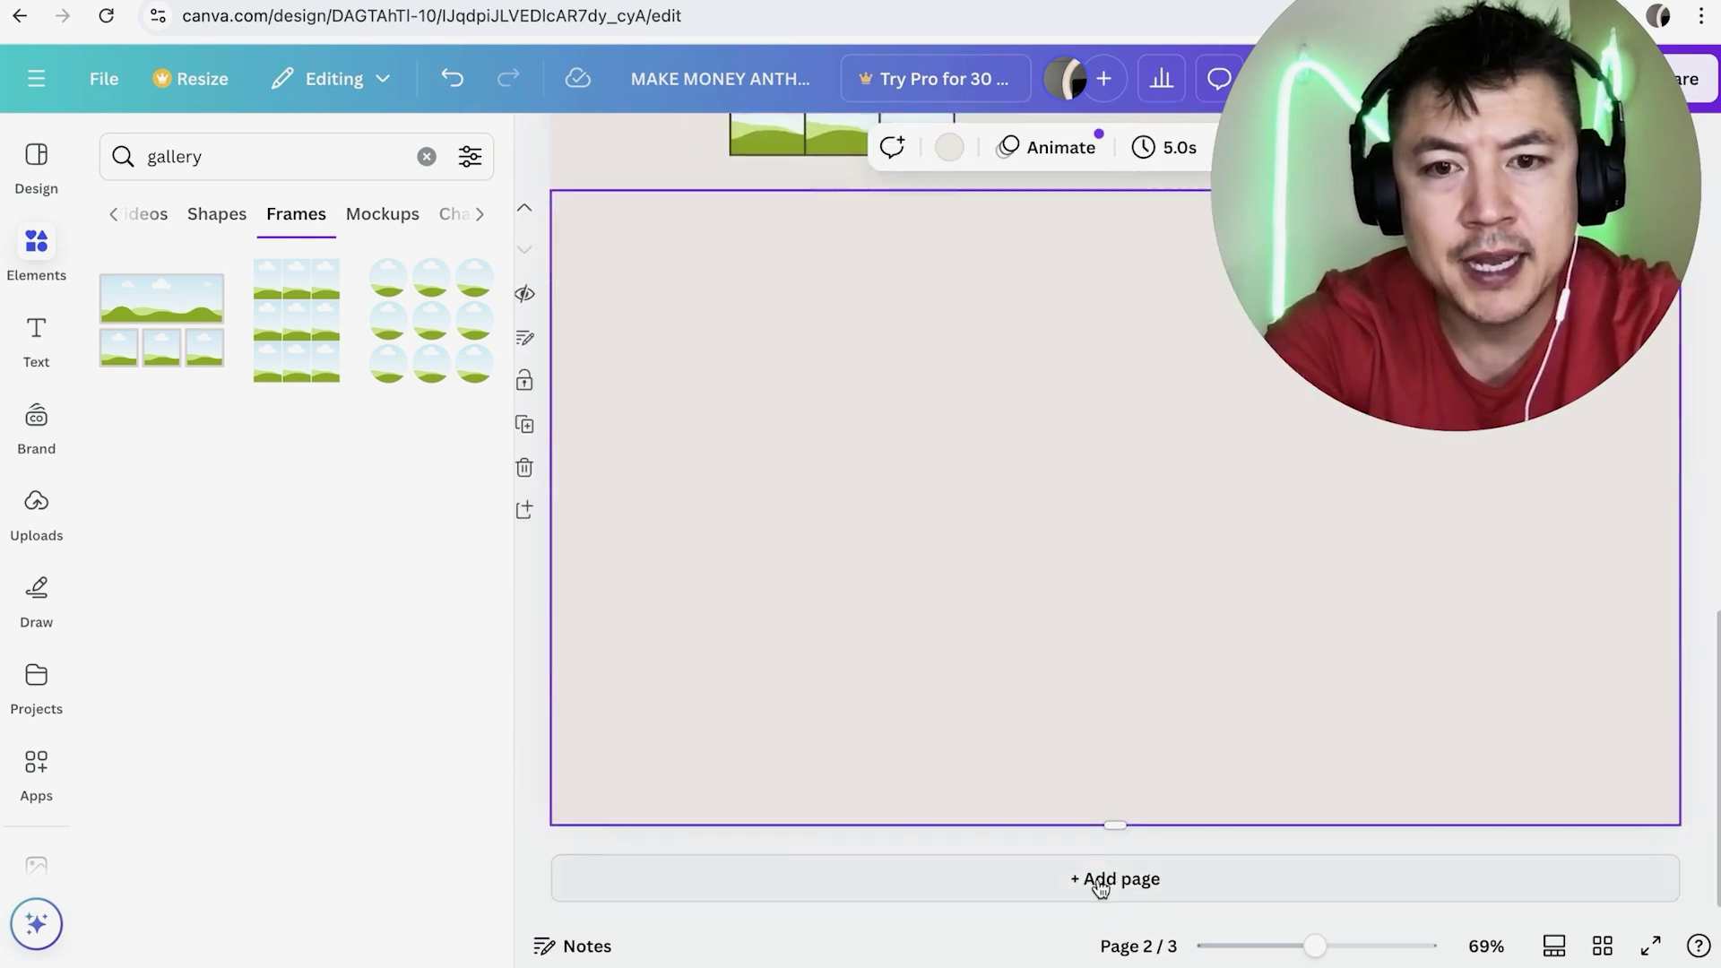
drag(902, 394, 787, 707)
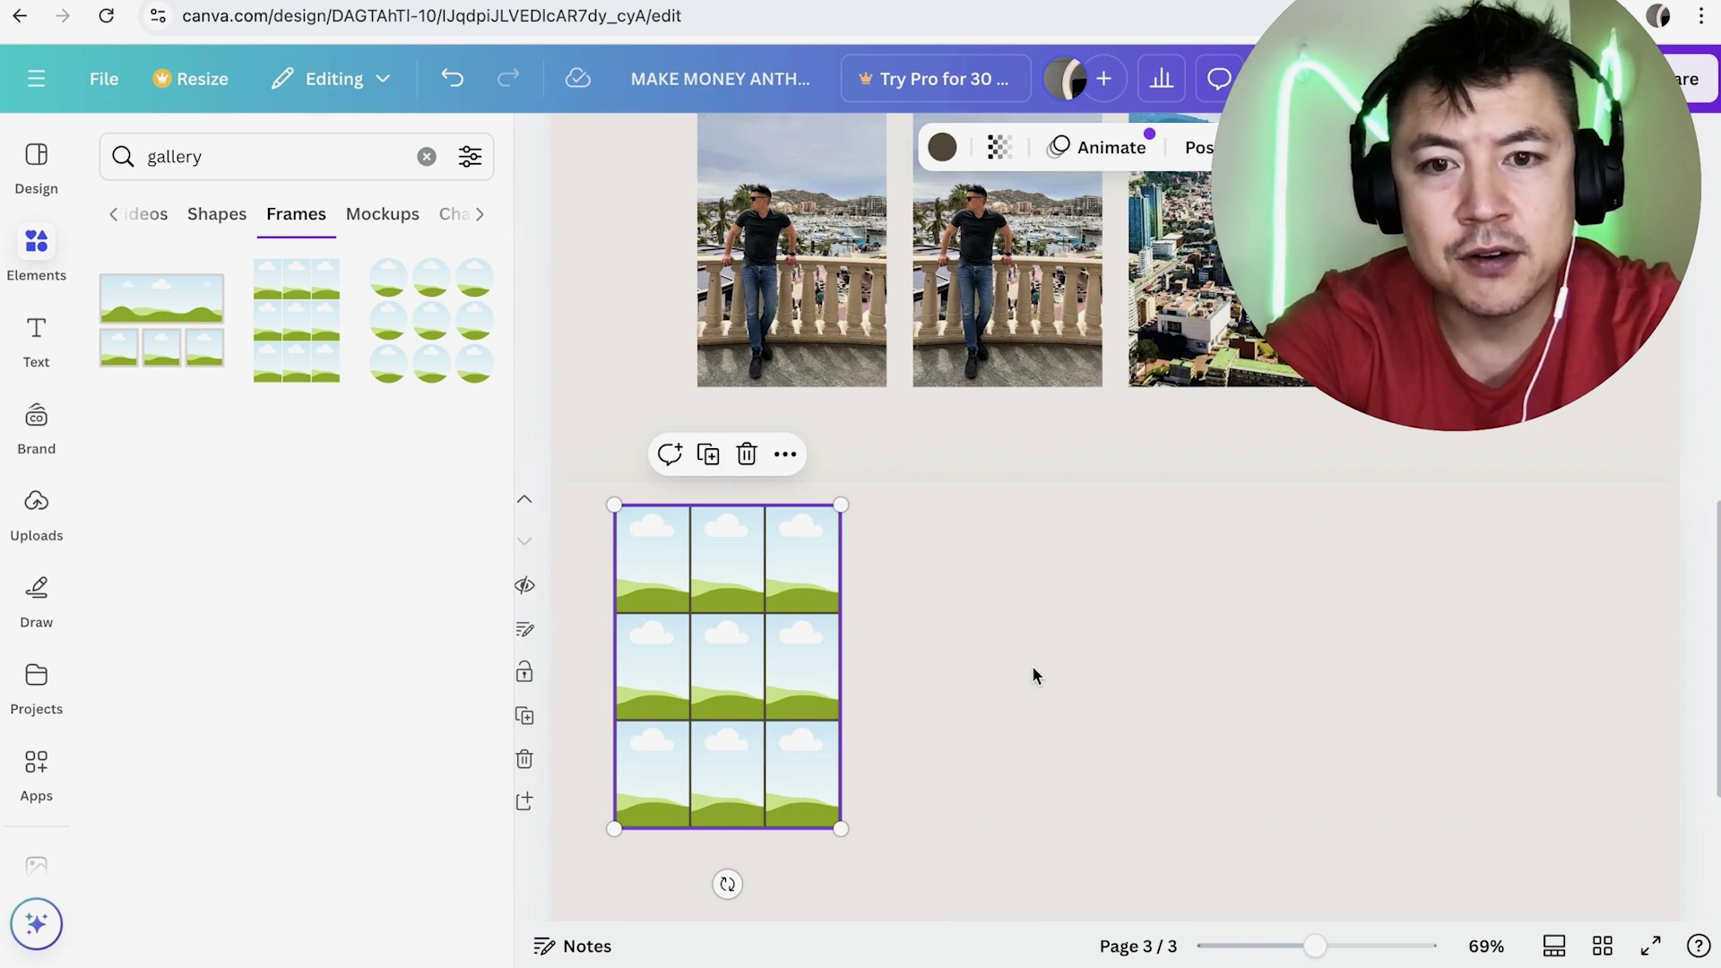
drag(840, 628, 1080, 639)
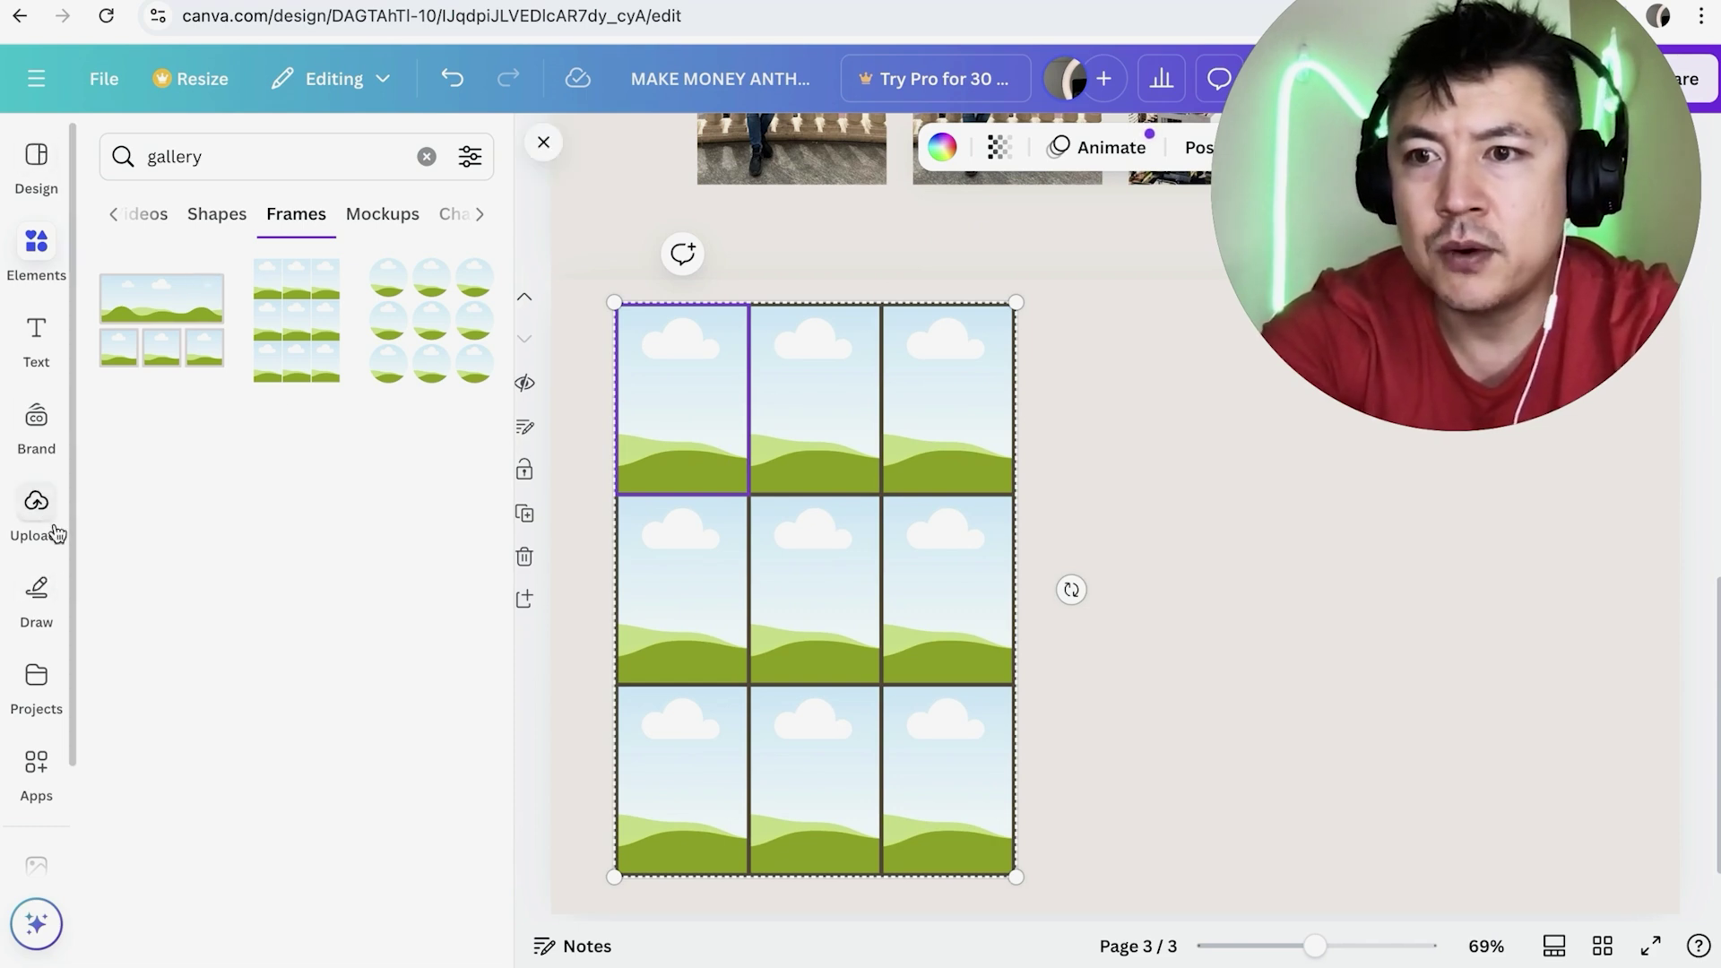
Step: Fill the grid's top row with the man, city, and man photos from Uploads
click(37, 504)
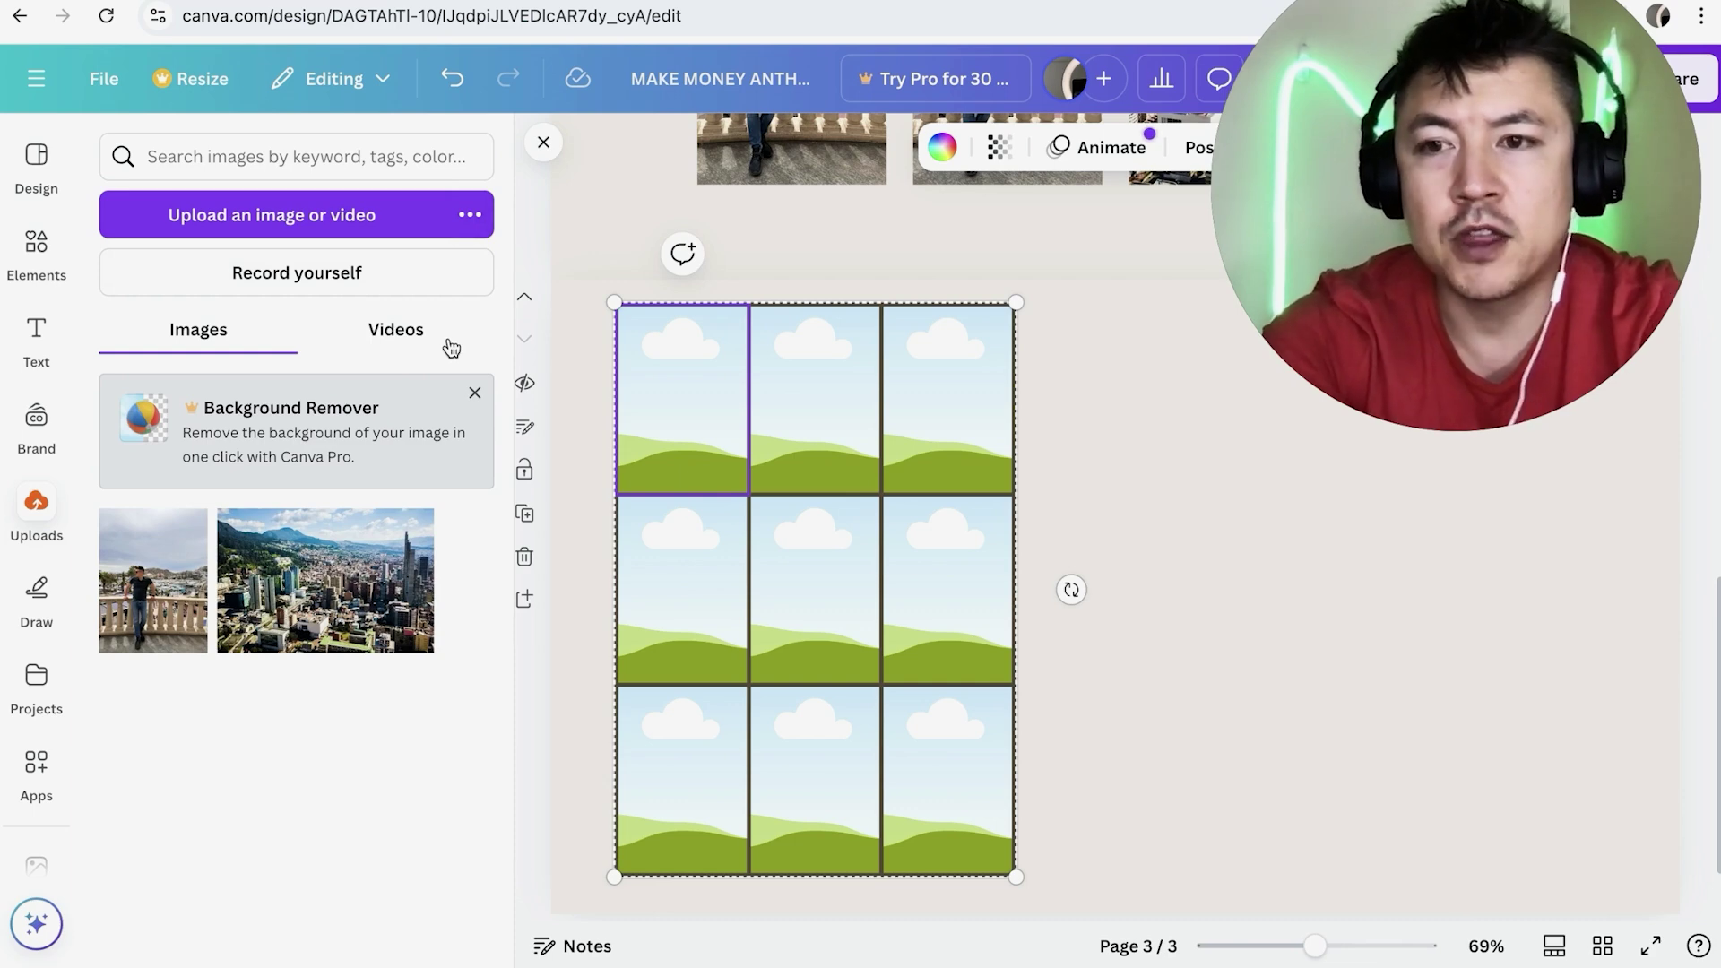
drag(152, 602, 668, 411)
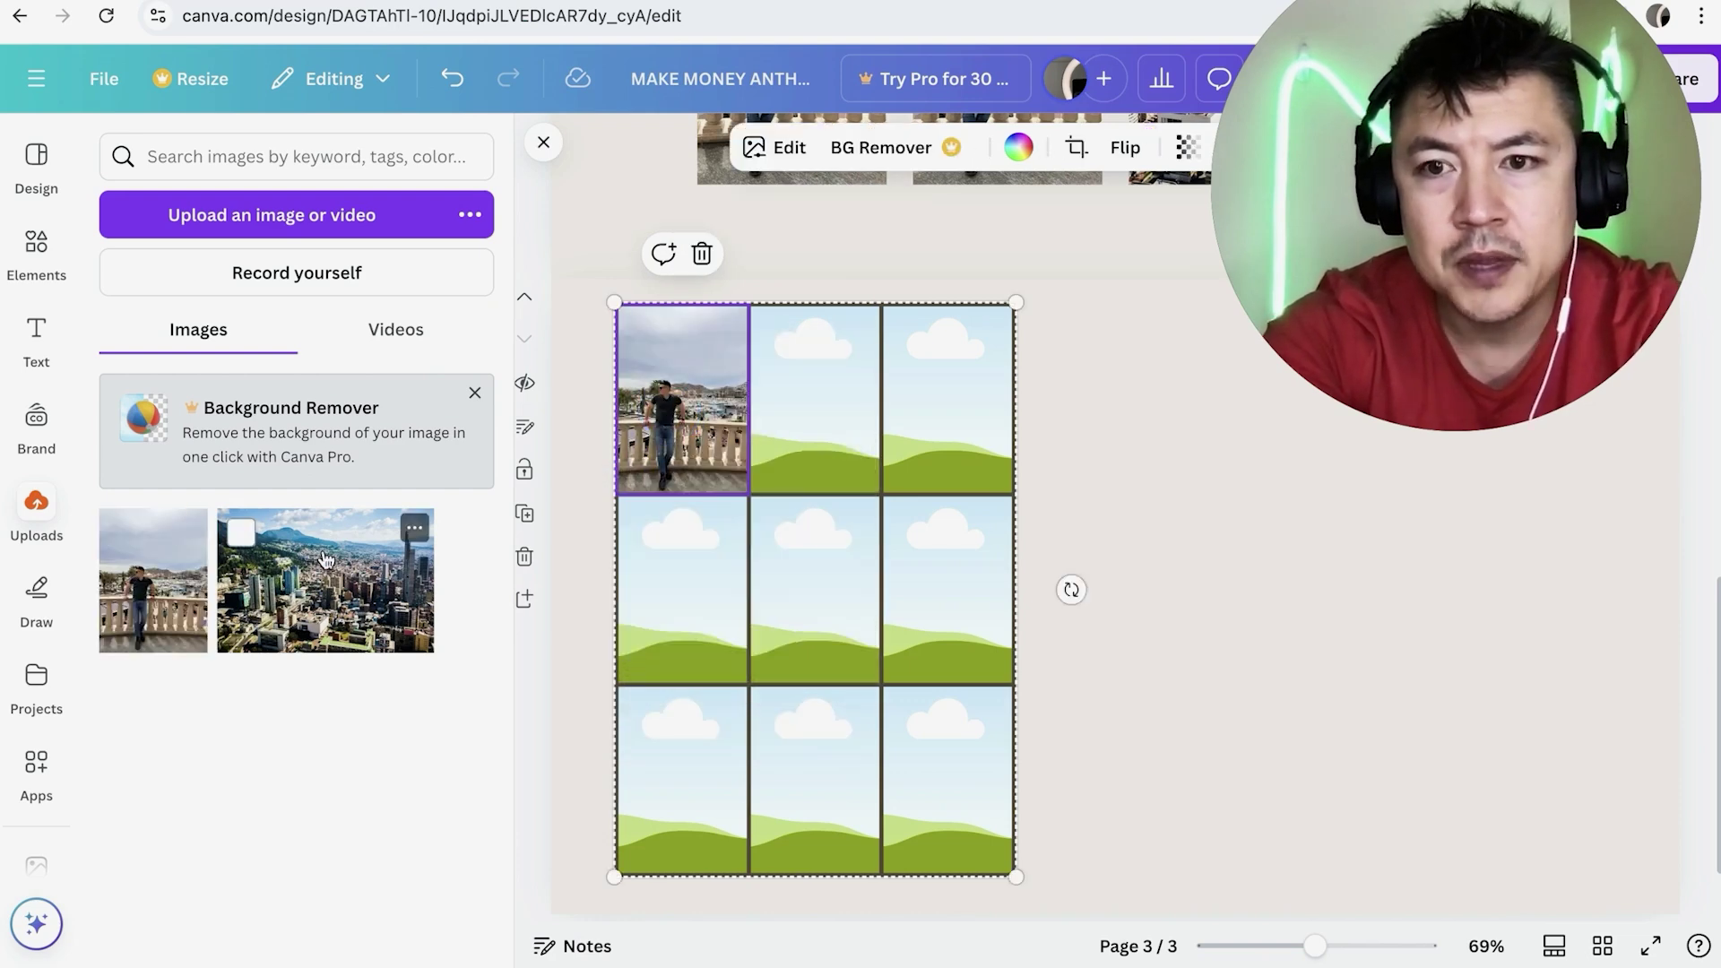
drag(303, 581, 797, 388)
drag(146, 615, 938, 418)
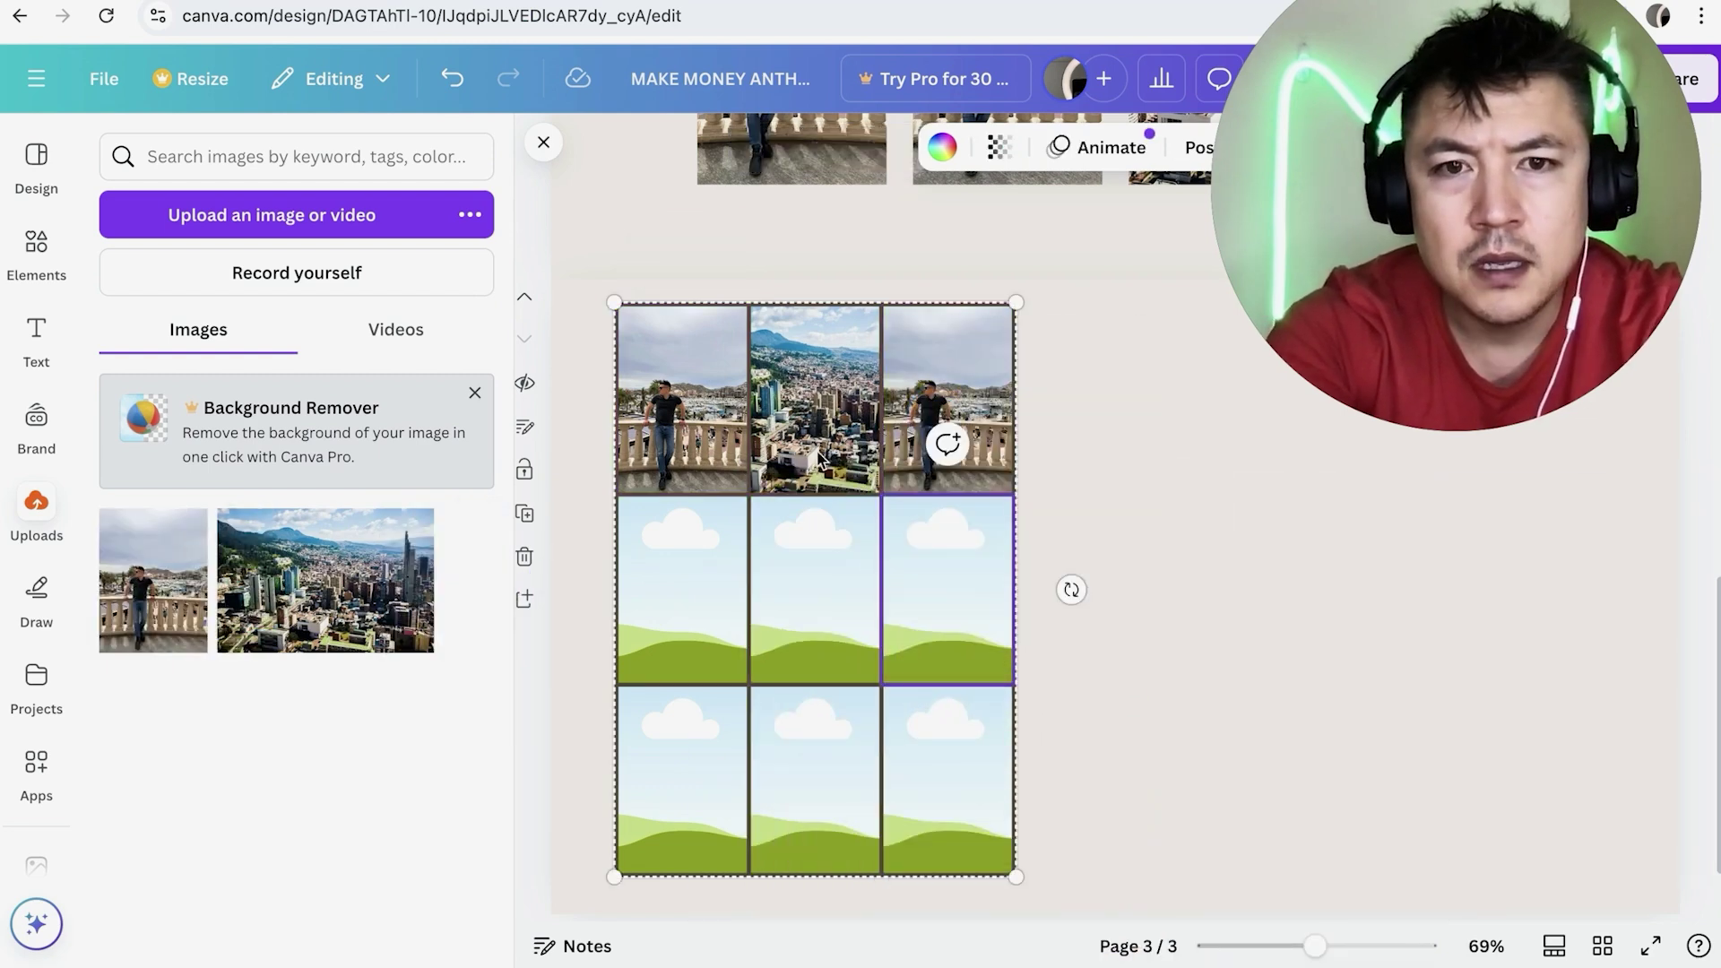
Step: Nudge the photo grid right and undo the accidental resize
drag(964, 584, 1011, 584)
drag(1066, 301, 1180, 308)
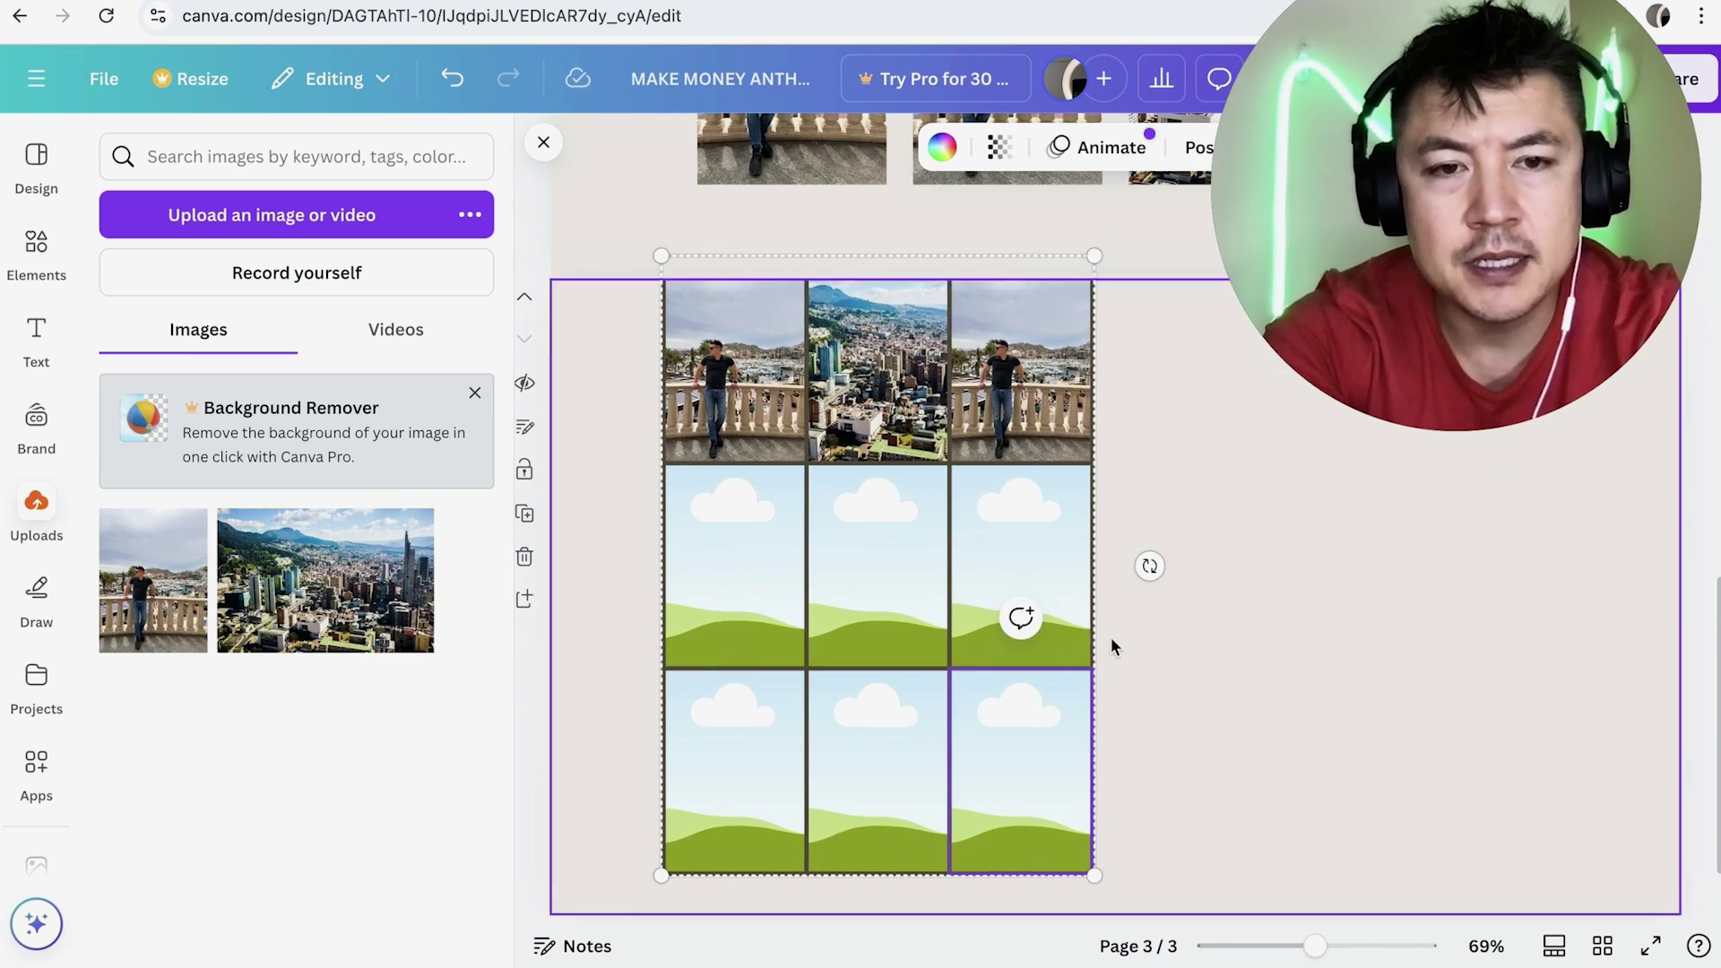
scroll(1111, 636, down, 1)
key(ctrl+z)
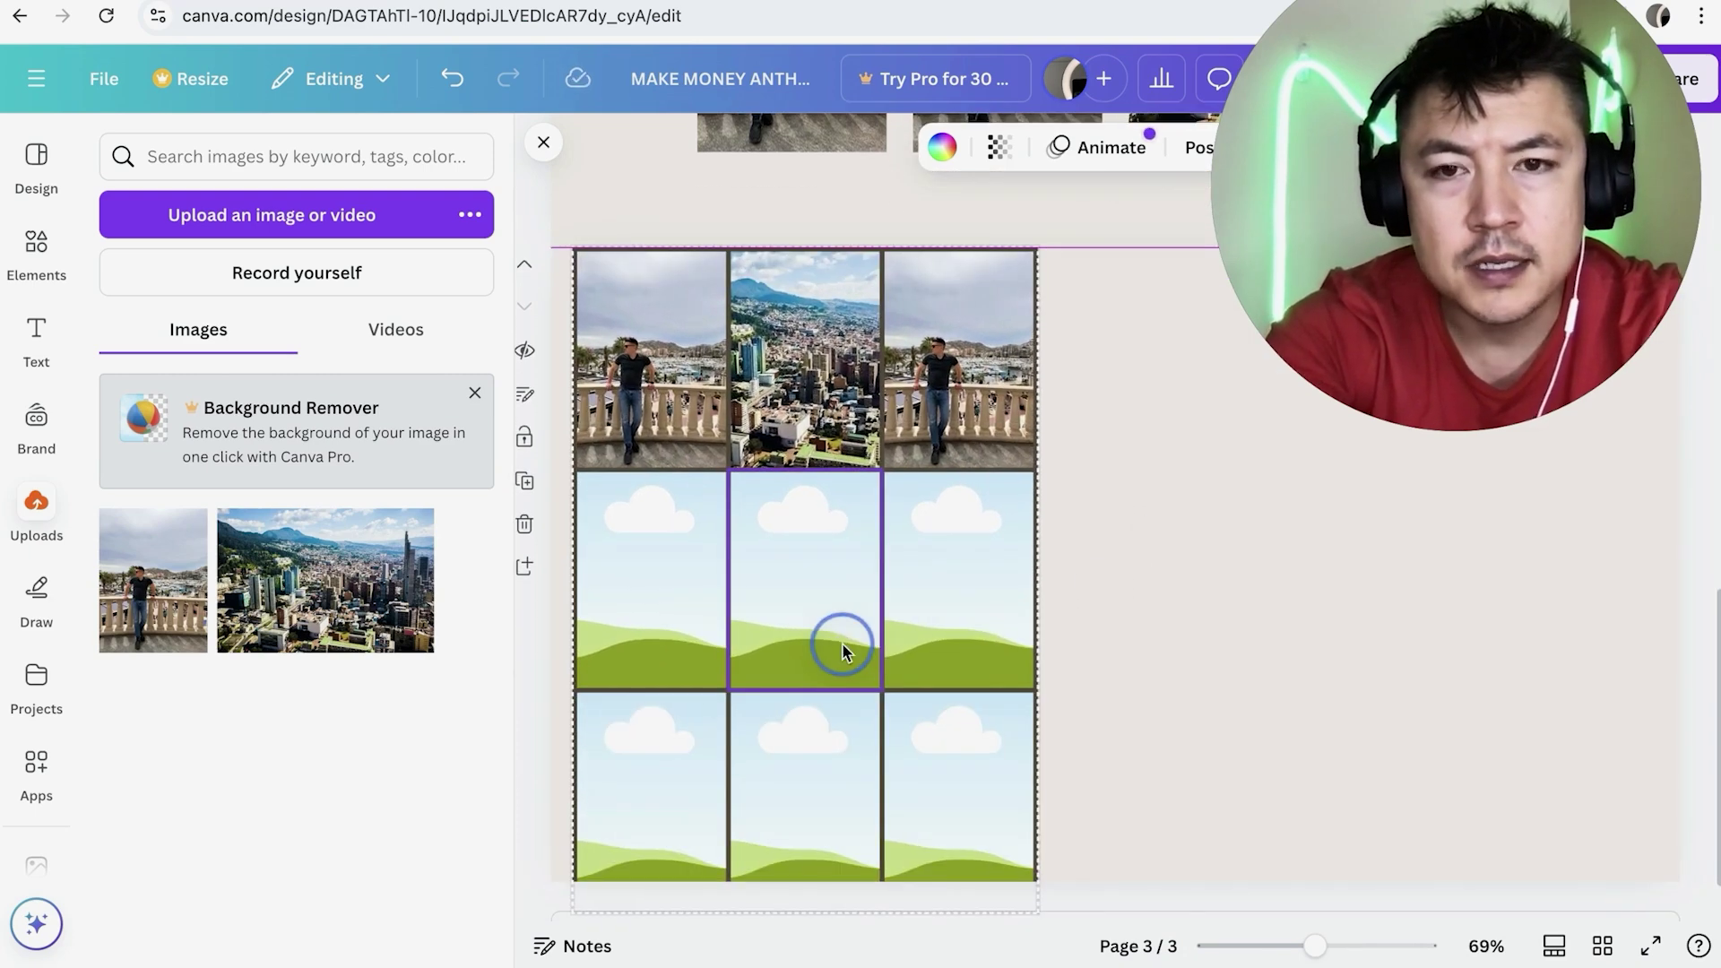
scroll(1078, 429, up, 2)
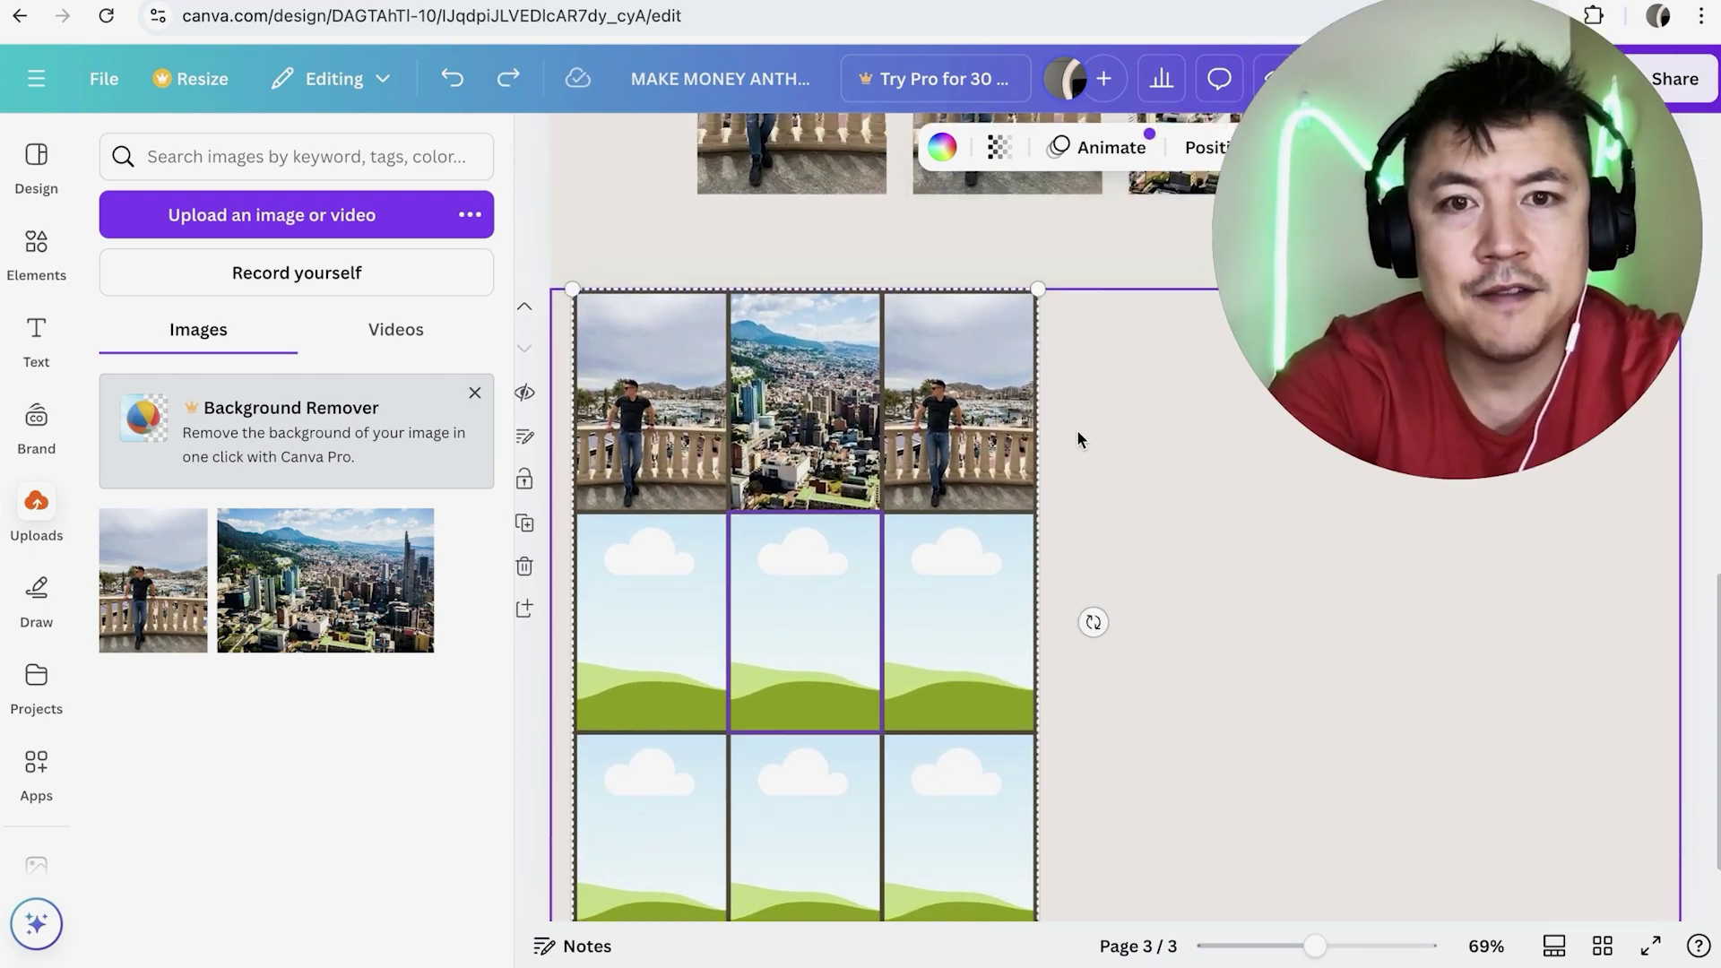
scroll(1077, 429, down, 3)
scroll(1077, 438, up, 5)
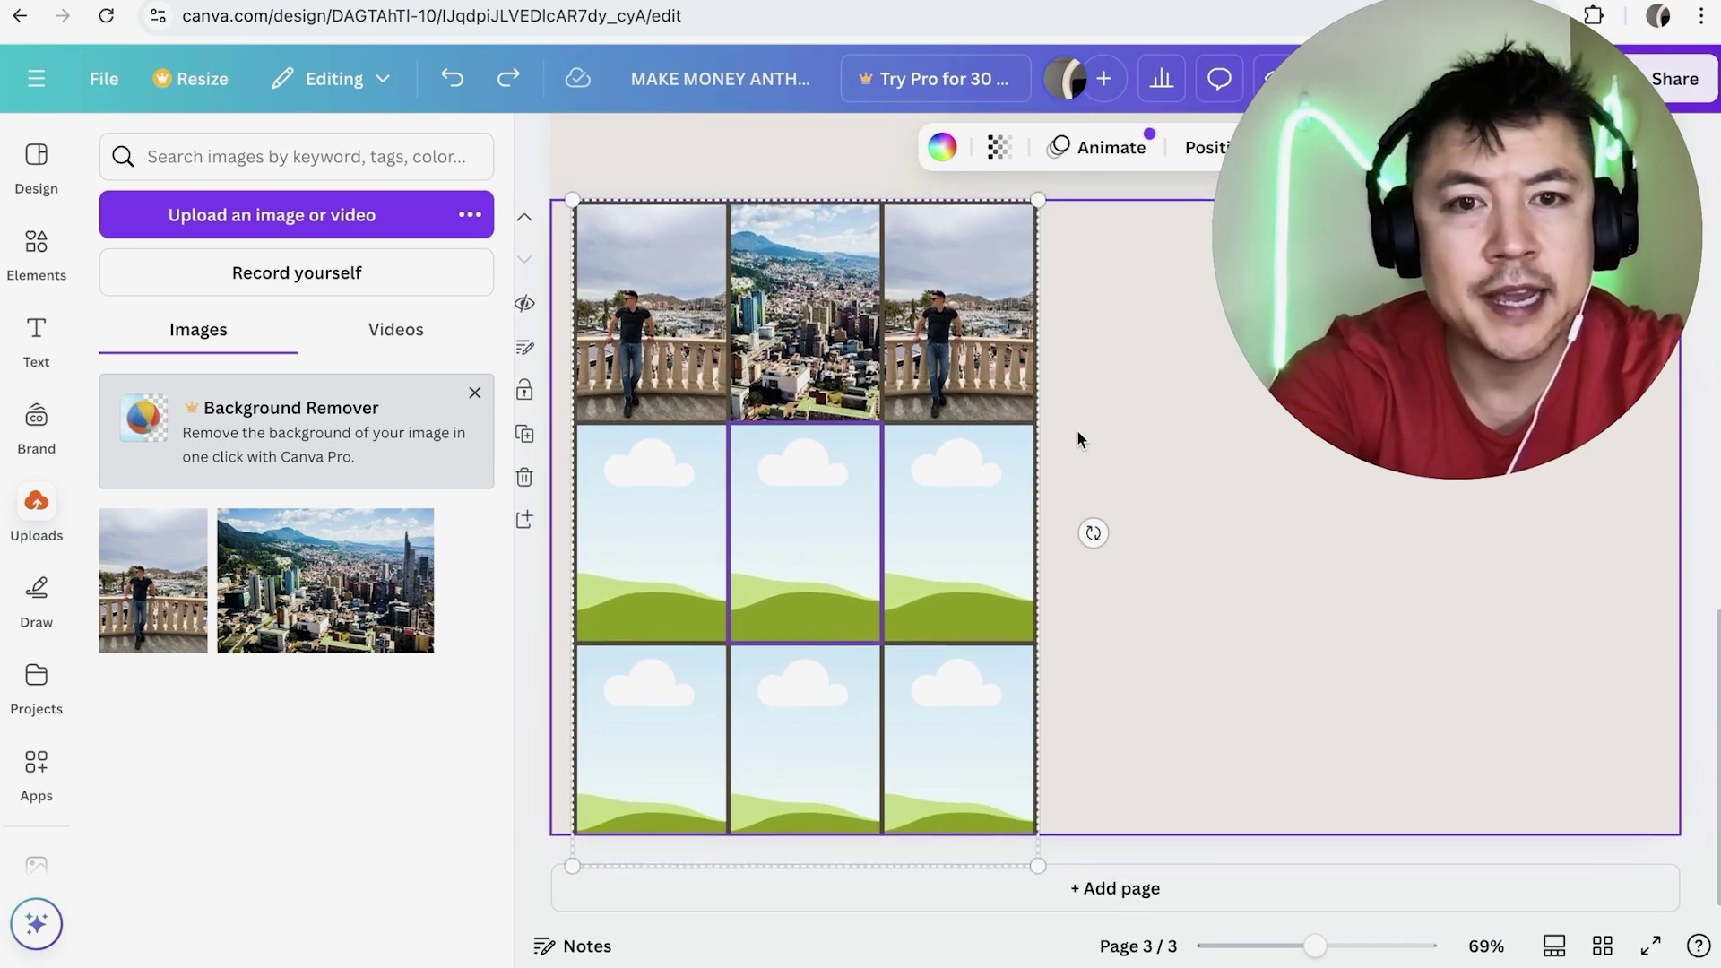
scroll(1079, 438, up, 1)
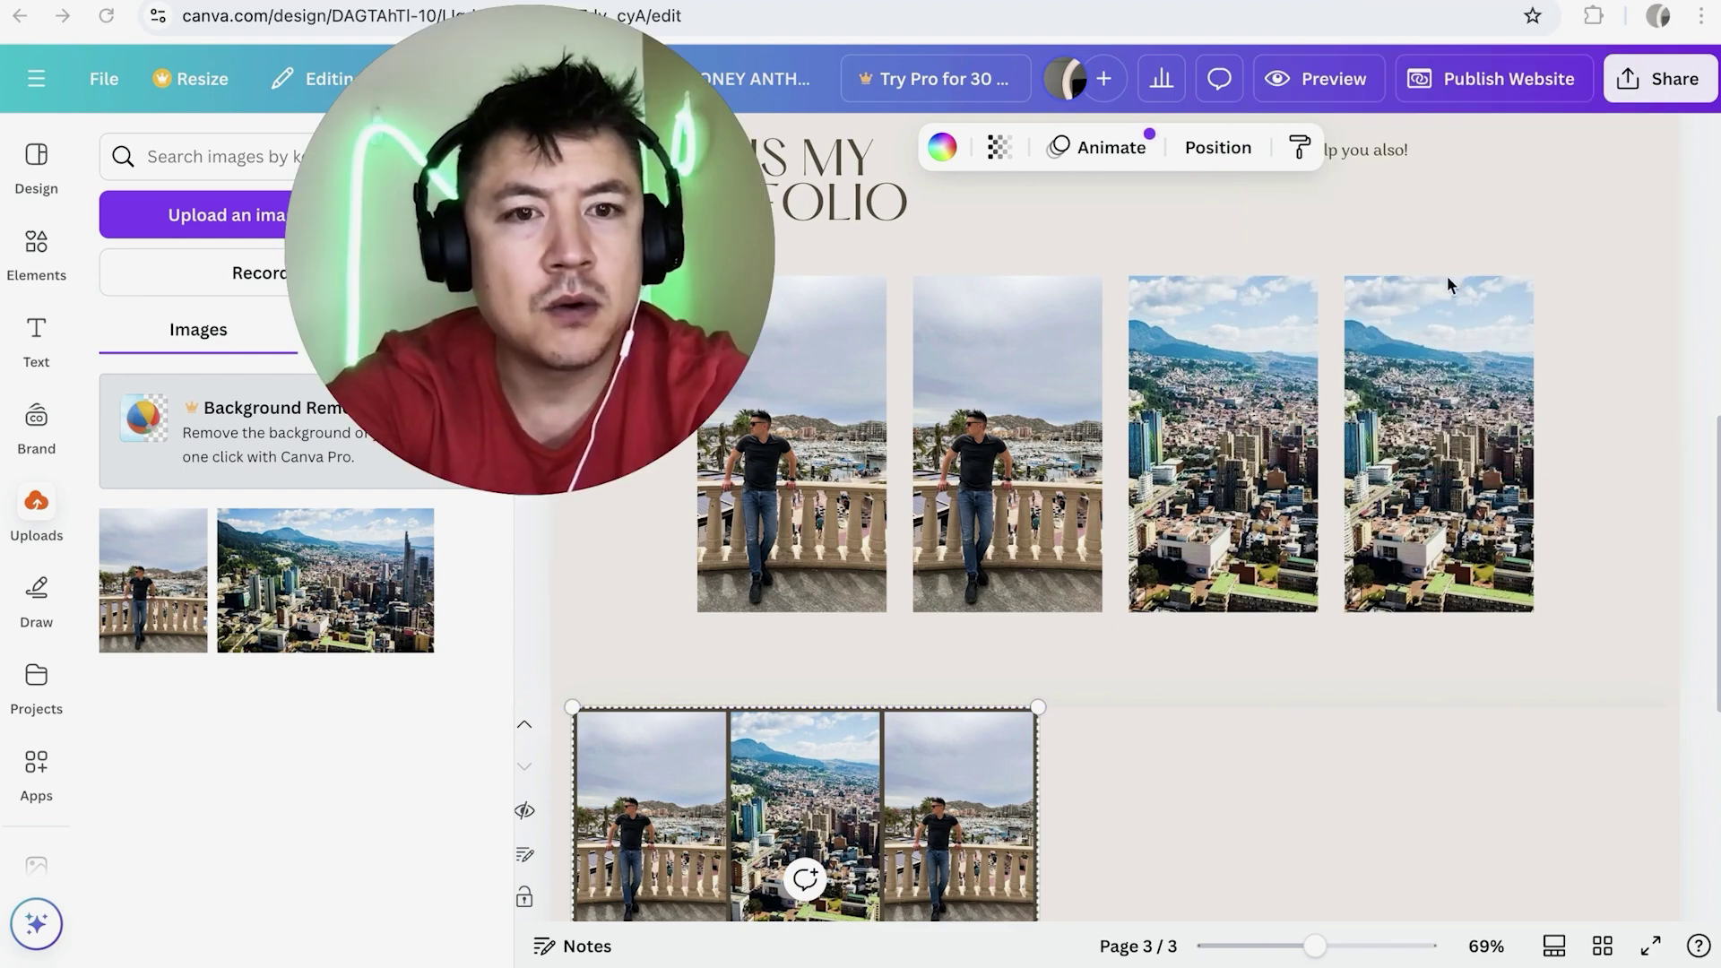
Step: Publish the portfolio website and dismiss the publishing confirmation
click(1482, 82)
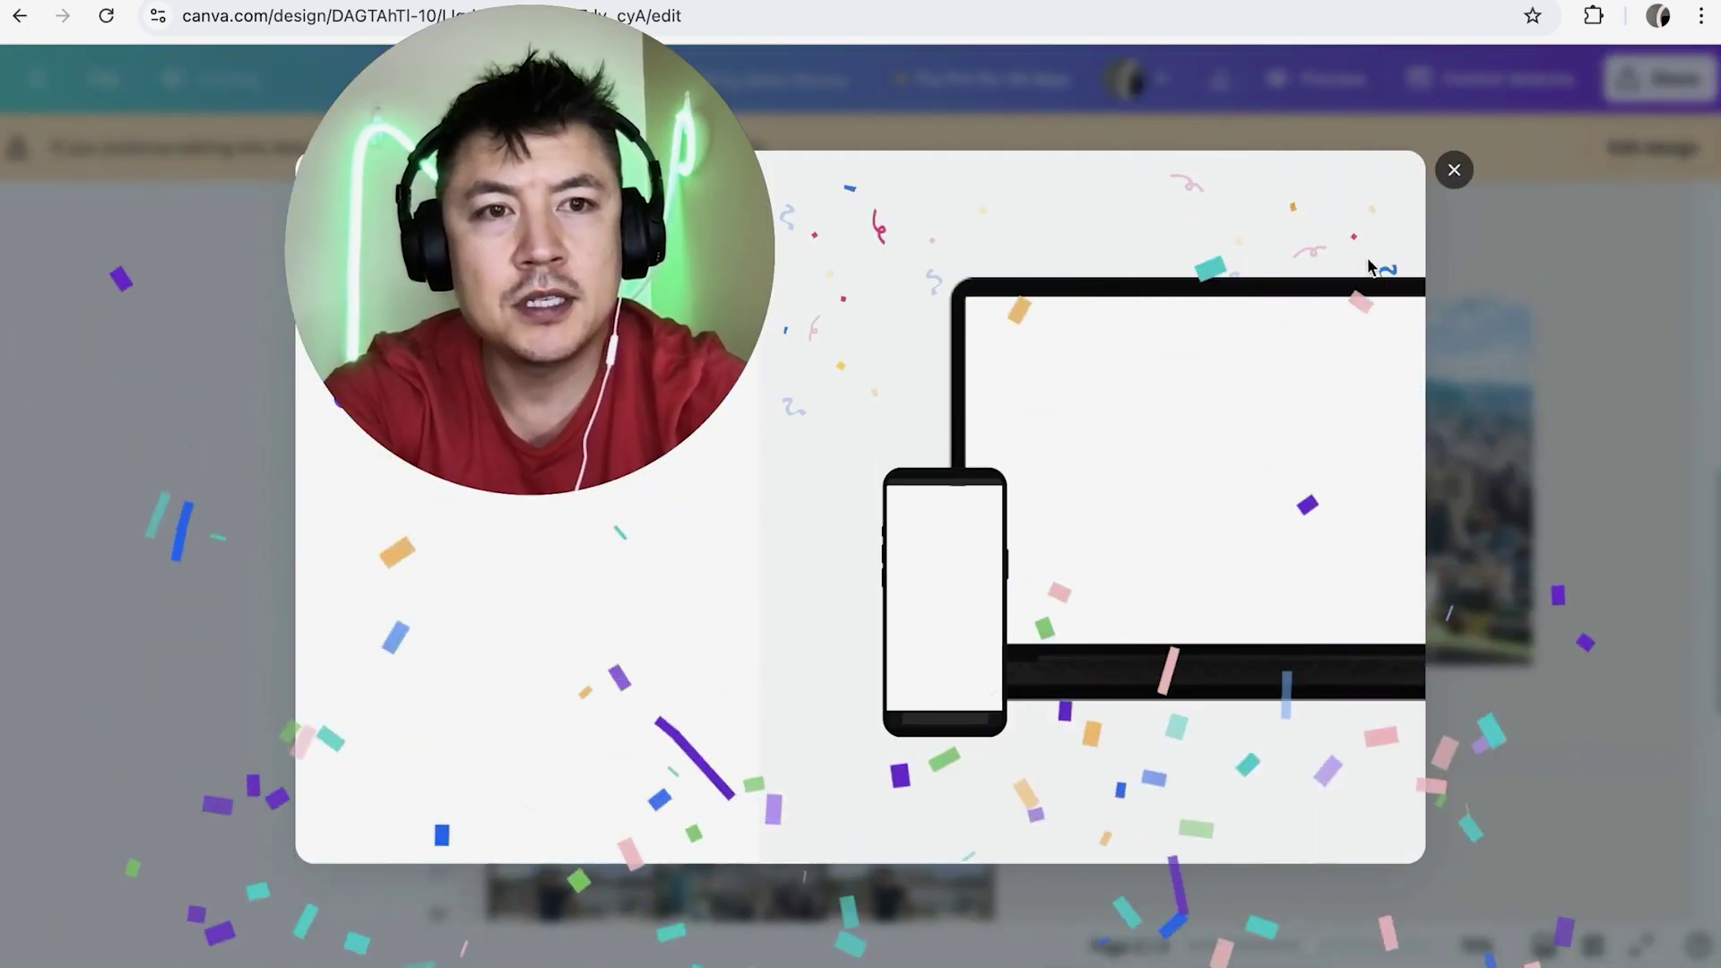
click(1454, 172)
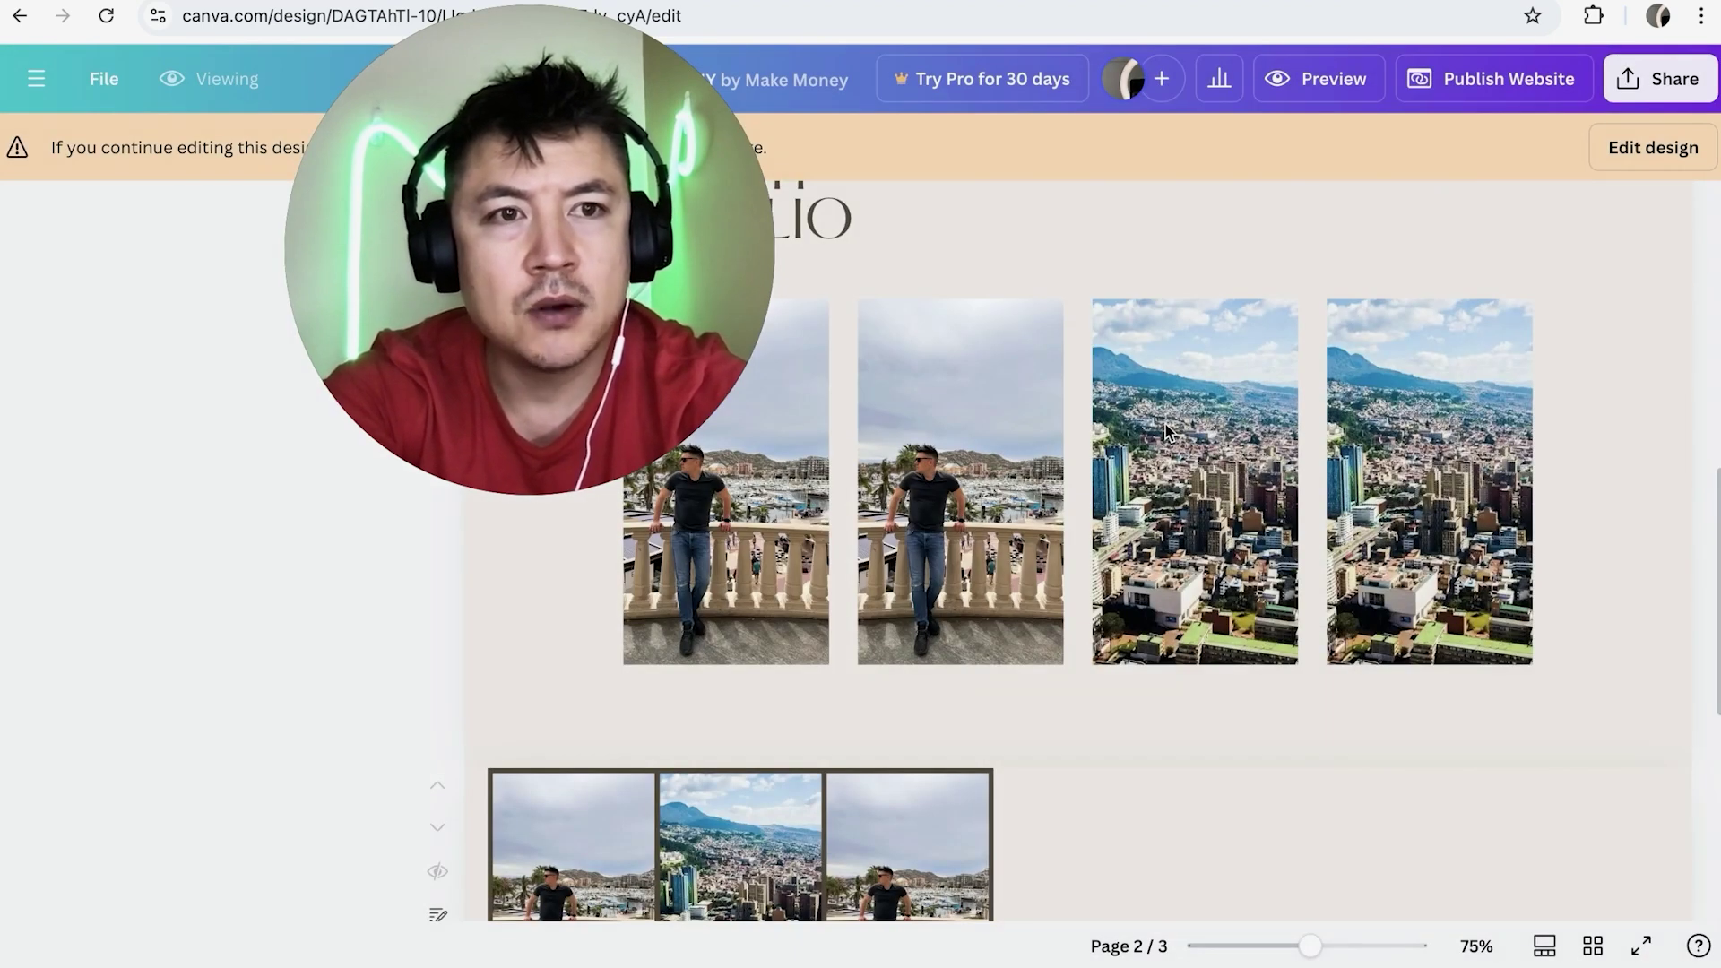
scroll(1165, 423, up, 10)
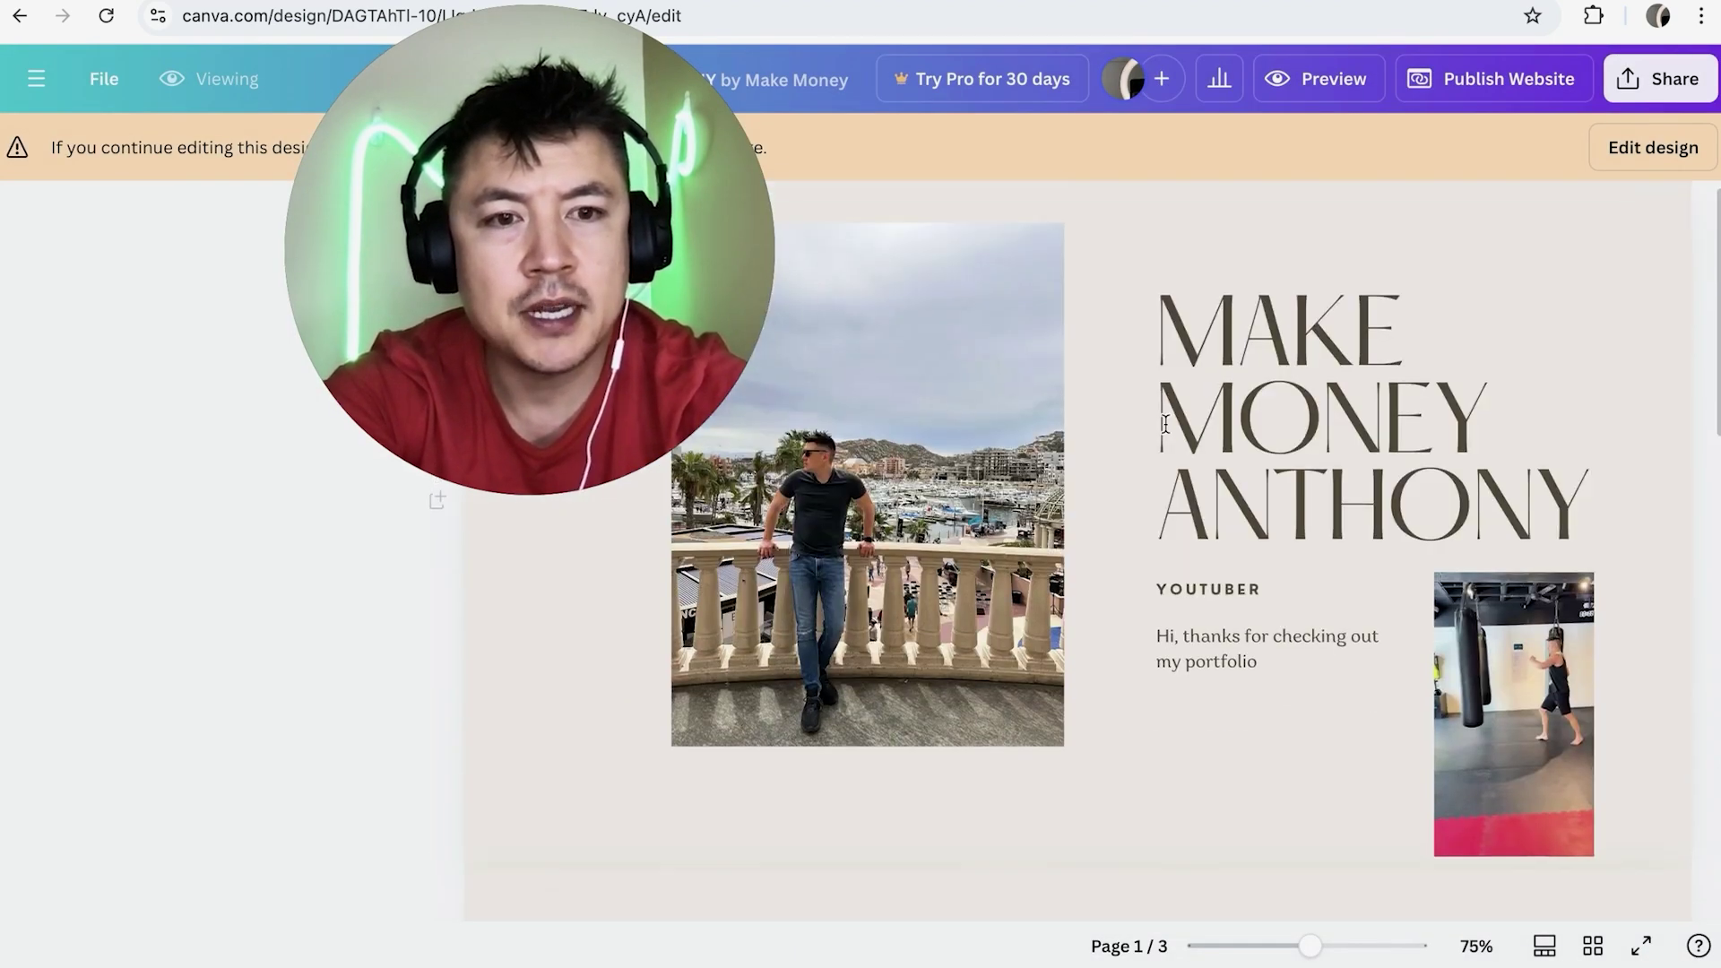
scroll(1165, 422, down, 15)
scroll(1164, 430, up, 3)
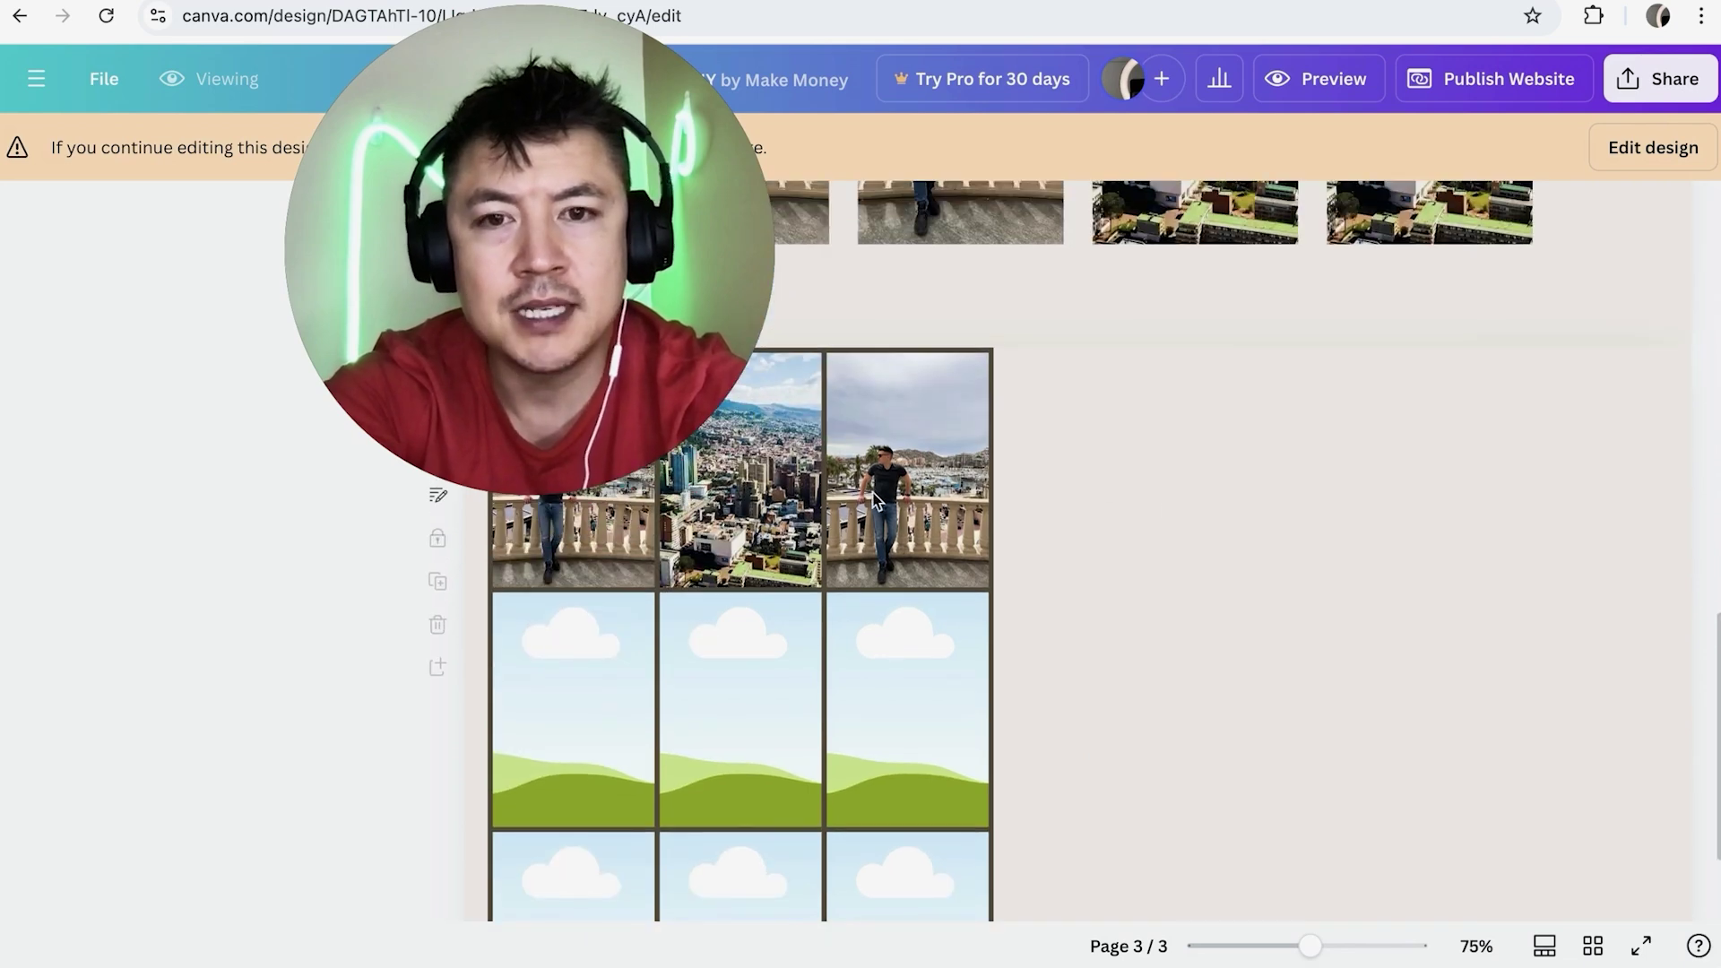
scroll(923, 531, up, 3)
scroll(948, 706, down, 1)
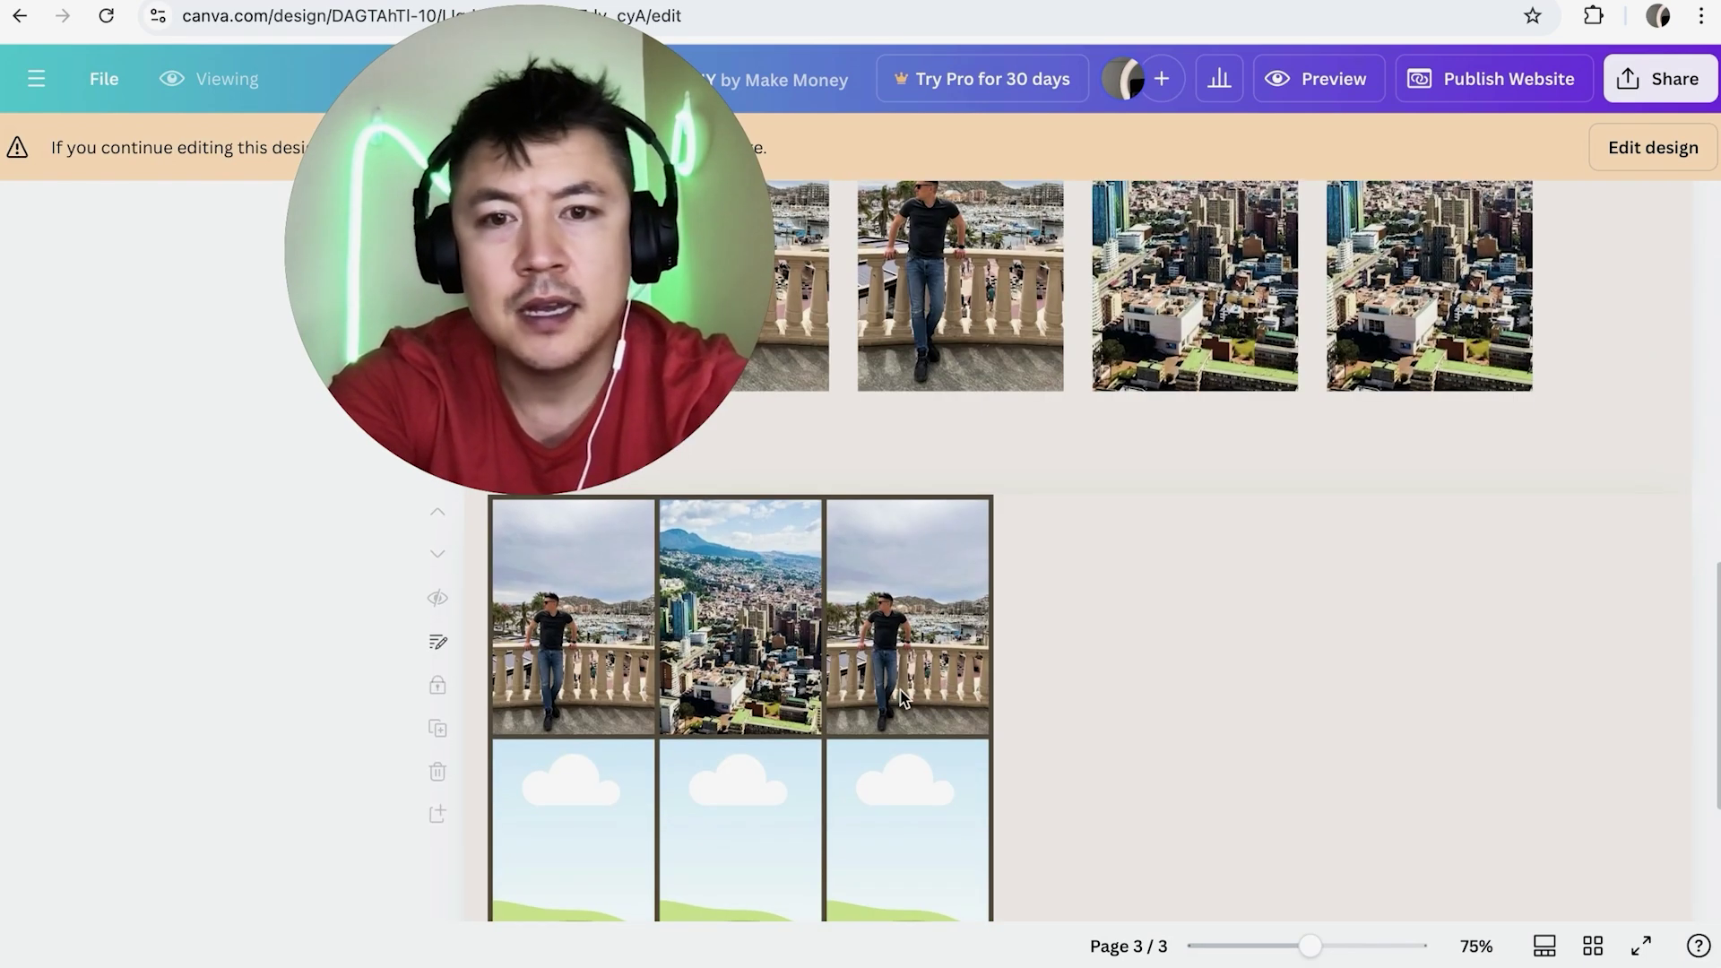
scroll(1065, 691, down, 1)
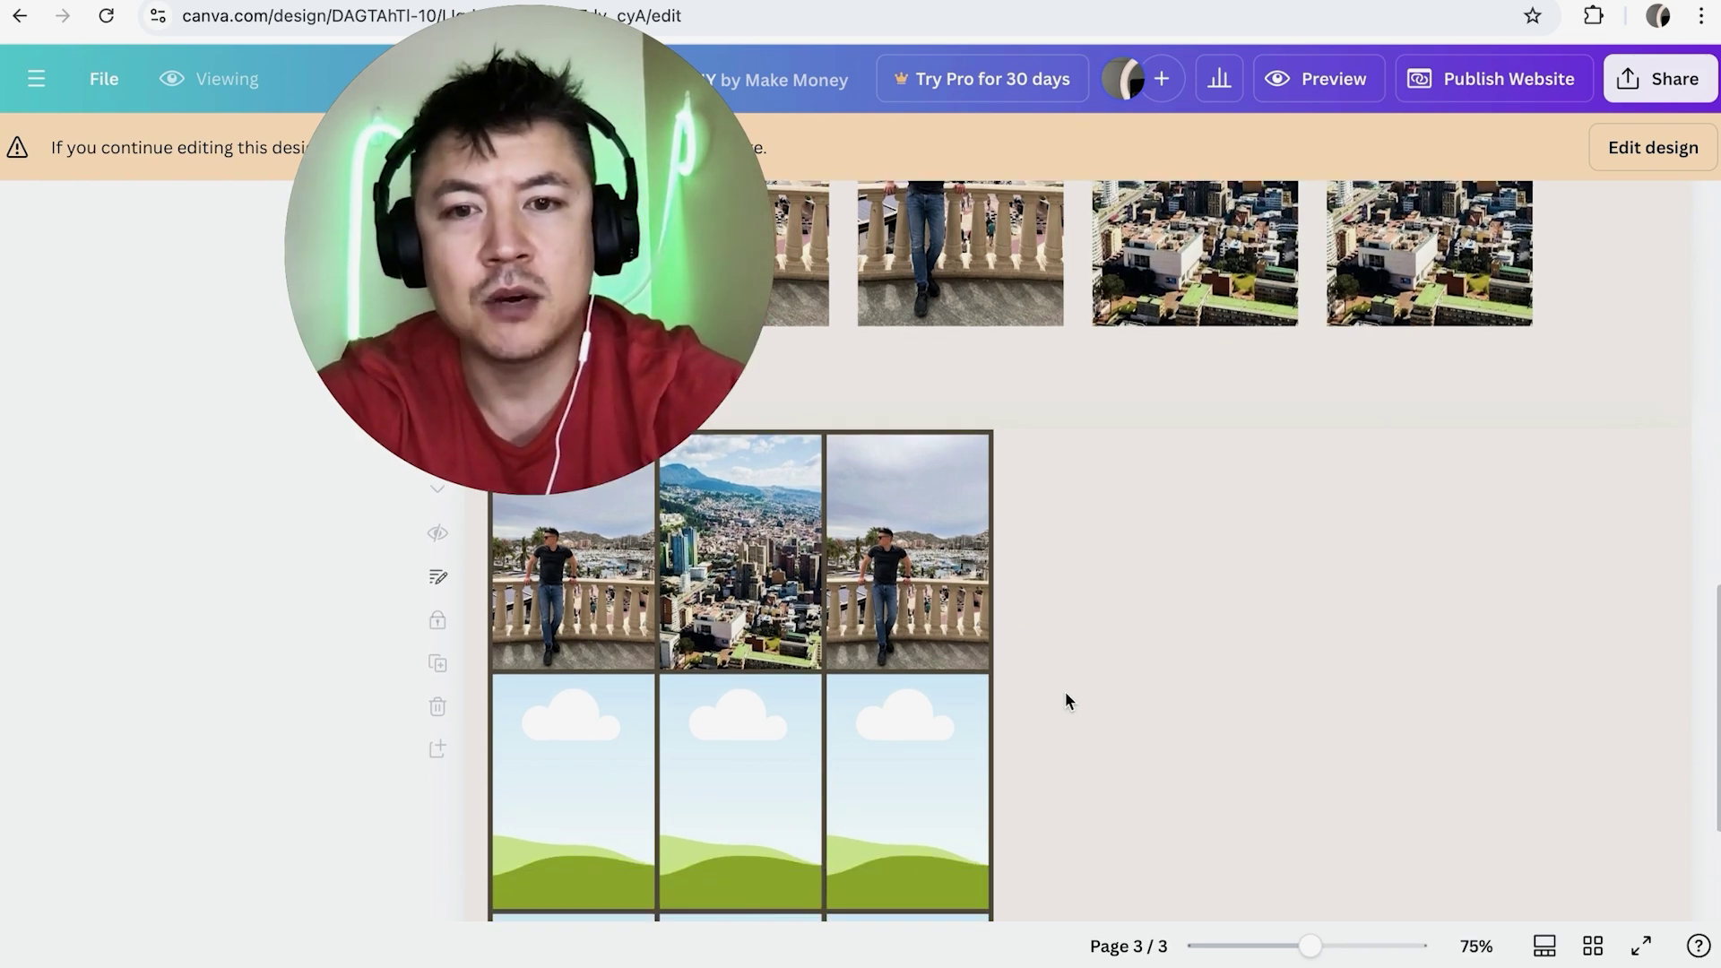
scroll(1065, 691, up, 15)
scroll(1065, 691, down, 15)
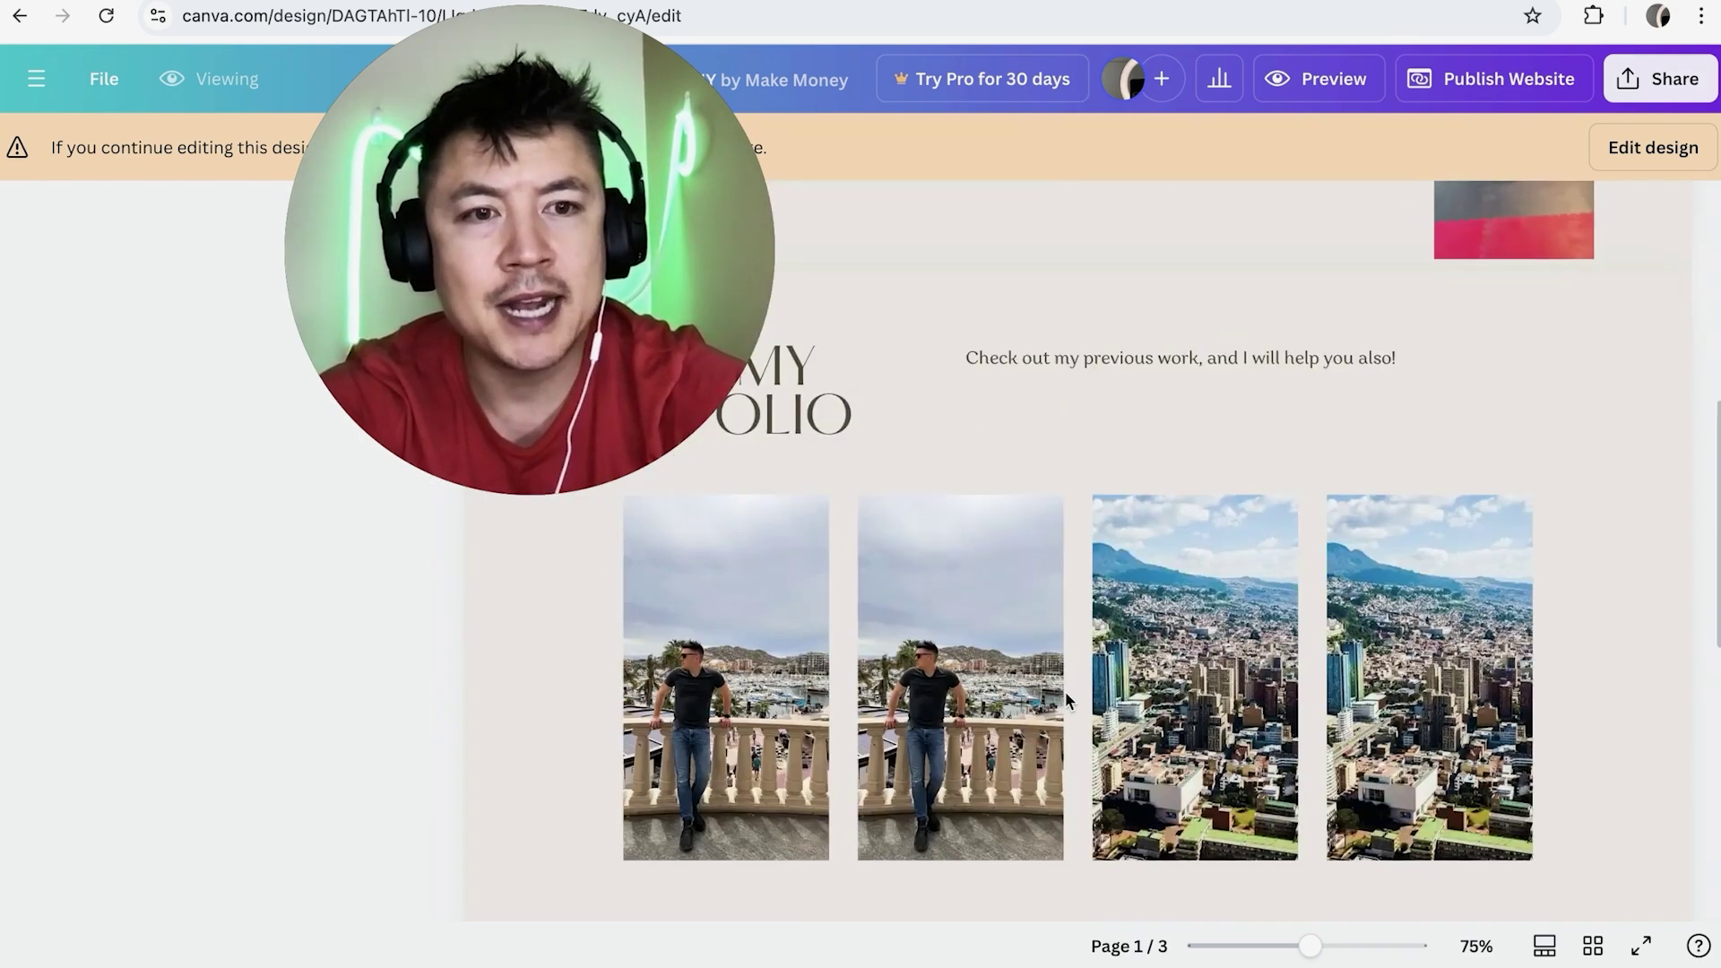